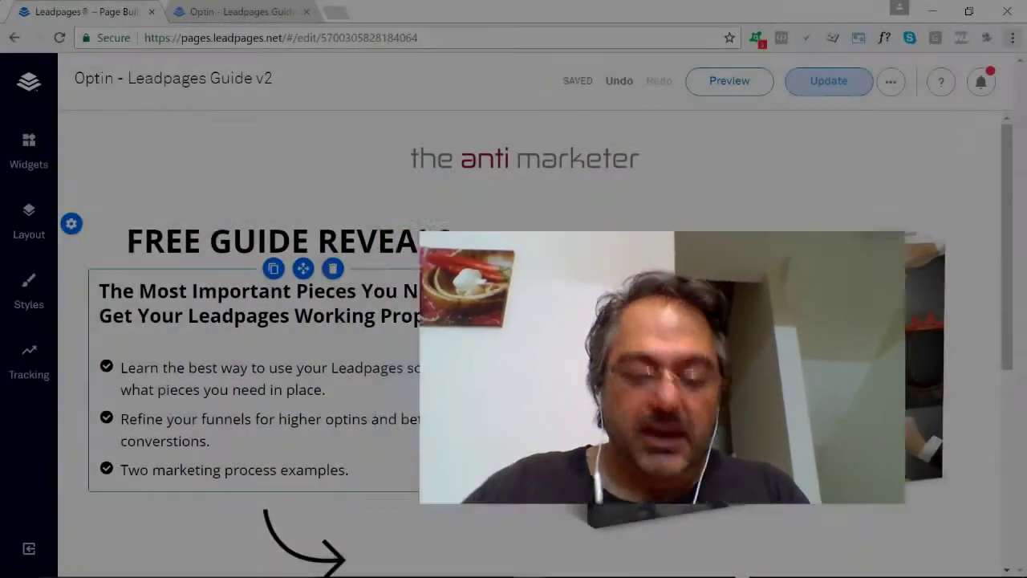
- Switch to the Chrome window holding Google Analytics and open The Anti Marketer's All Web Site Data view
{"action": "key", "text": "alt+Tab"}
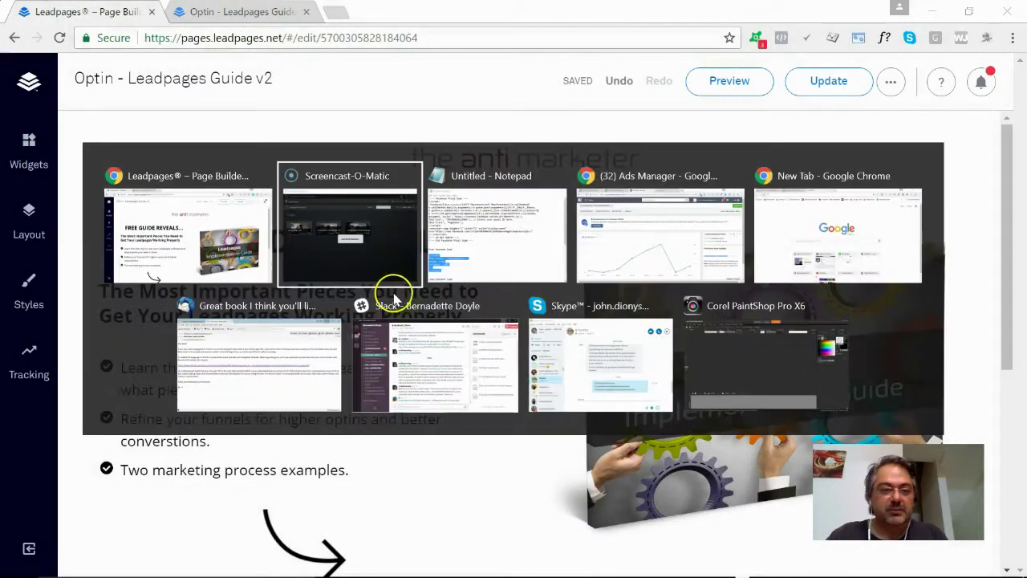
{"action": "key", "text": "alt+Tab"}
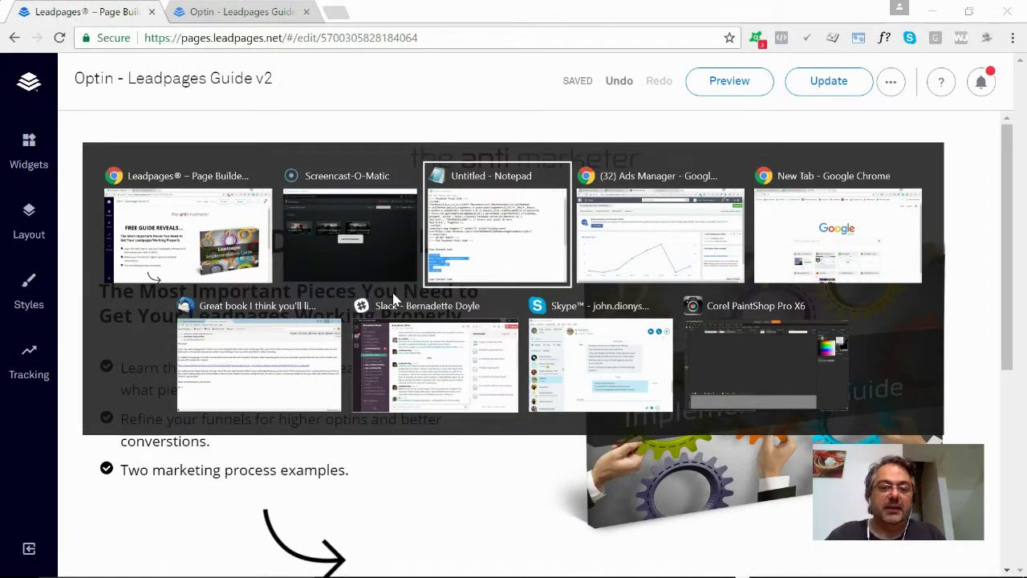
{"action": "key", "text": "alt+Tab"}
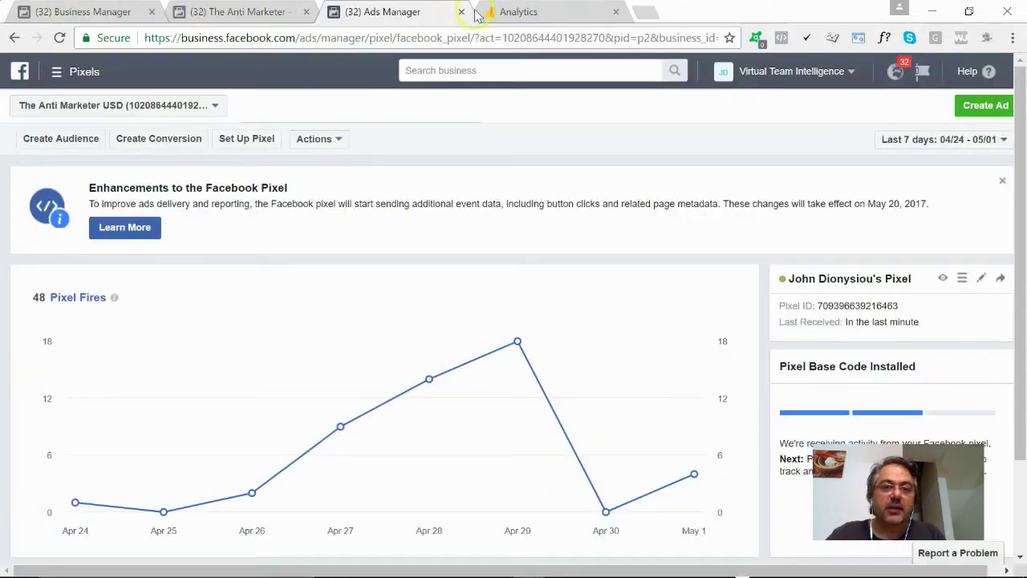
{"action": "left_click", "coordinate": [520, 12]}
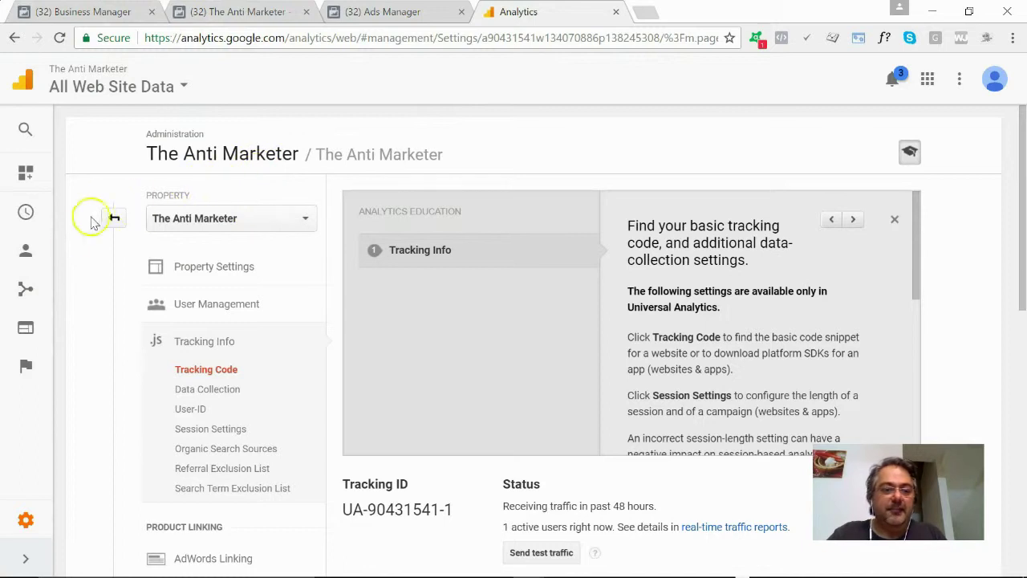
{"action": "left_click", "coordinate": [84, 84]}
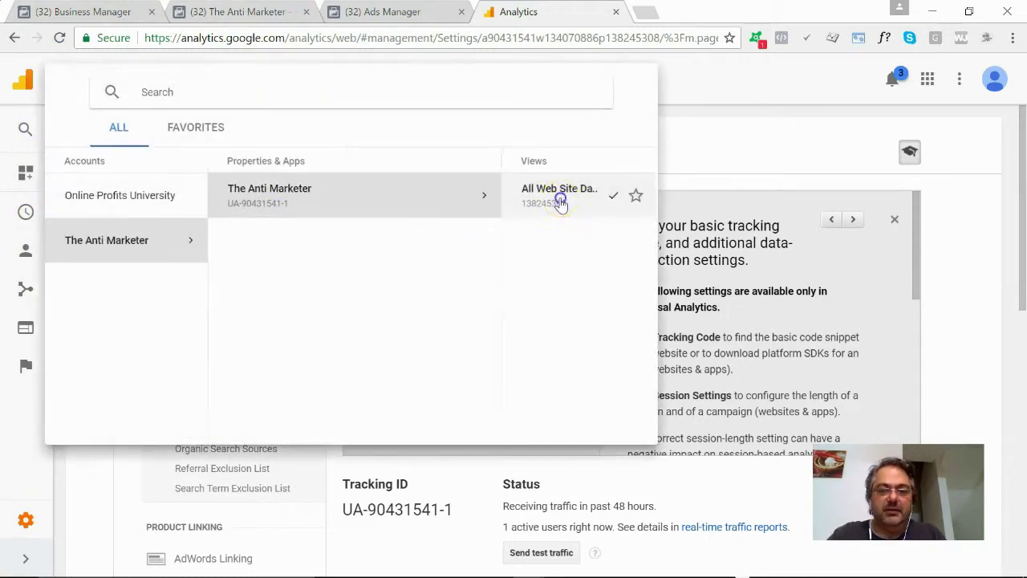
{"action": "left_click", "coordinate": [546, 208]}
{"action": "scroll", "coordinate": [120, 268], "scroll_direction": "down", "scroll_amount": 3}
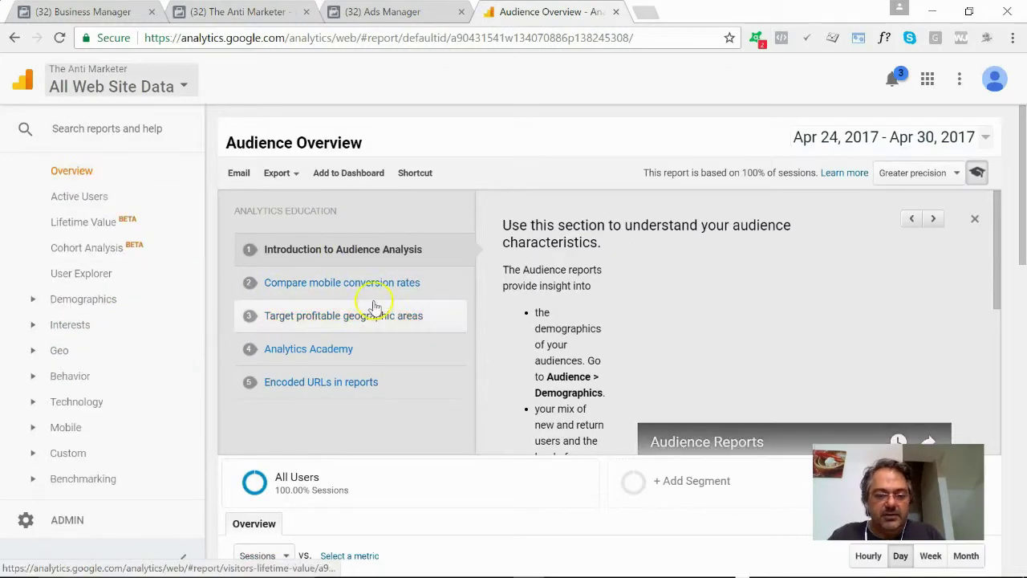
{"action": "scroll", "coordinate": [504, 321], "scroll_direction": "down", "scroll_amount": 3}
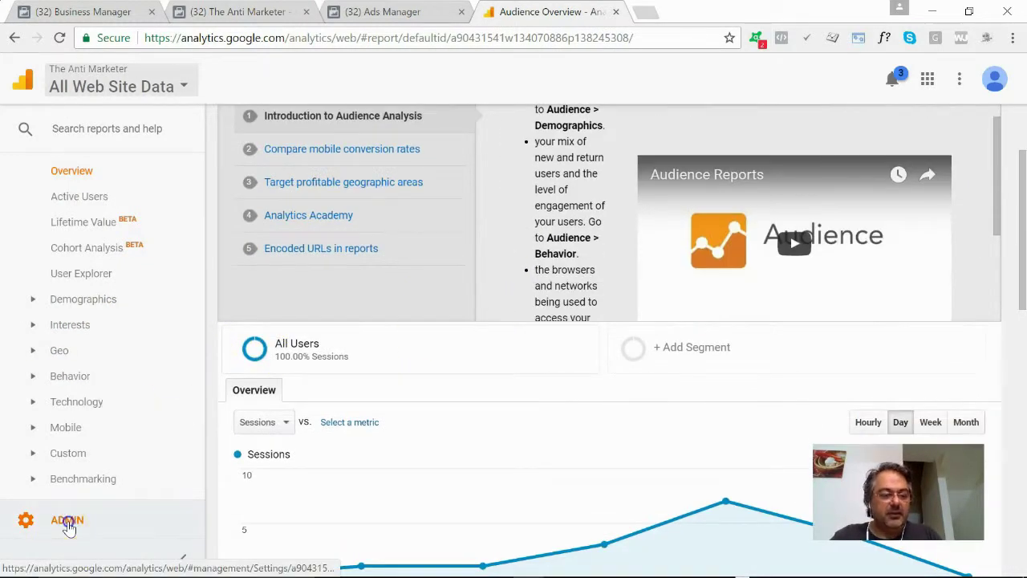
- Open the Tracking Code page in the property's administration and select the entire website tracking script
{"action": "left_click", "coordinate": [67, 523]}
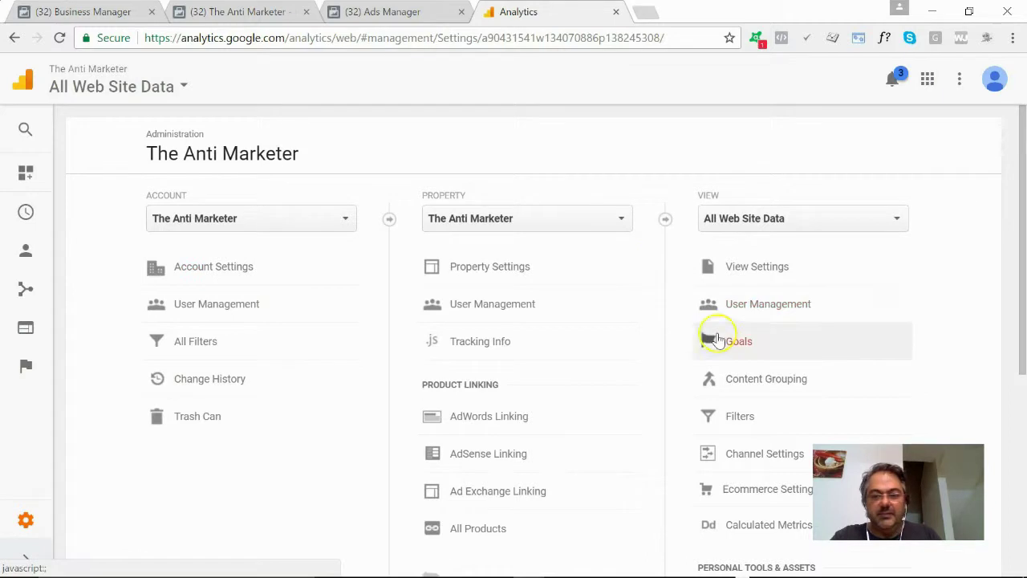
{"action": "left_click", "coordinate": [484, 343]}
{"action": "left_click", "coordinate": [482, 371]}
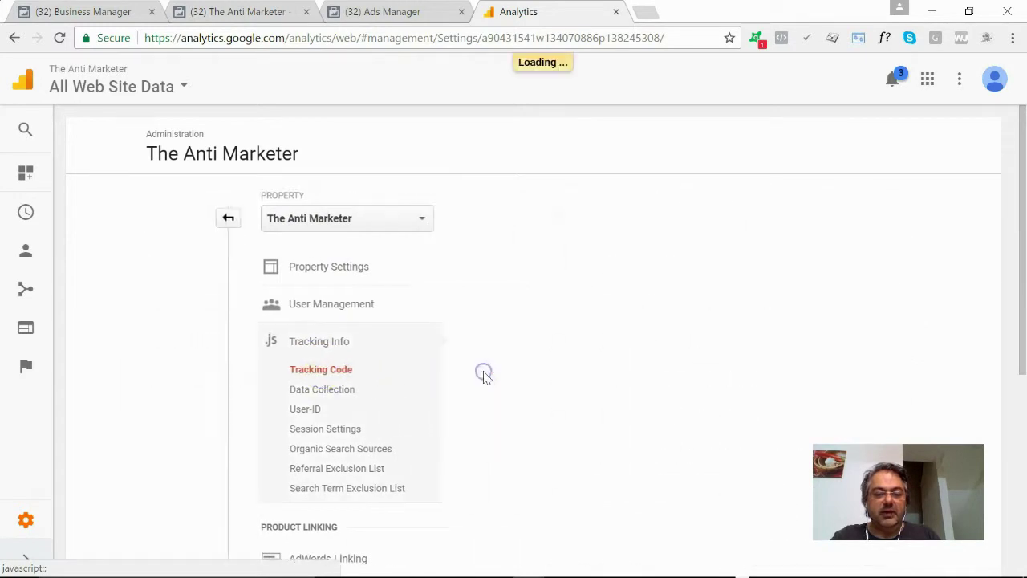
{"action": "scroll", "coordinate": [545, 417], "scroll_direction": "down", "scroll_amount": 5}
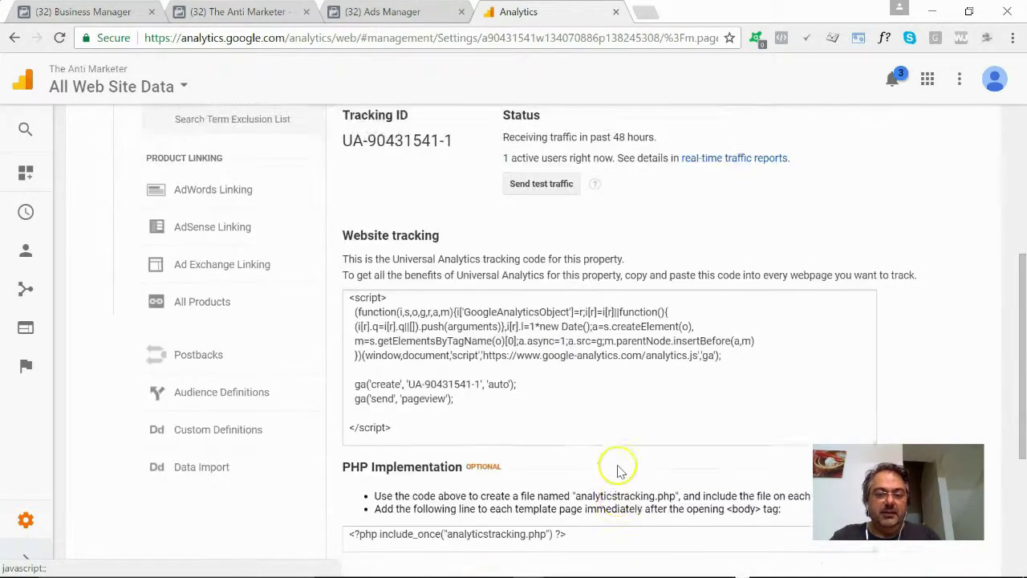
{"action": "left_click", "coordinate": [544, 389]}
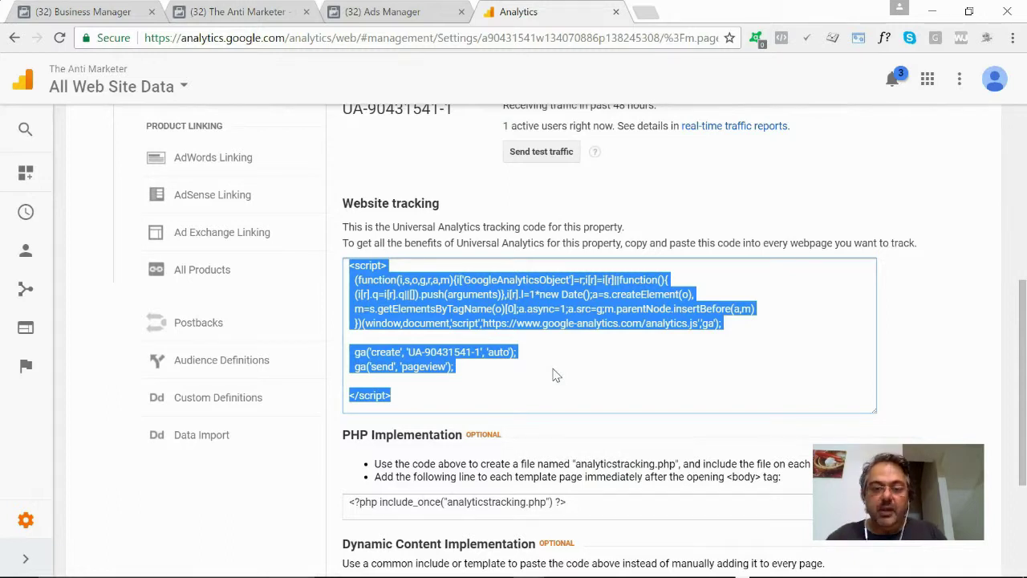
- Switch to Notepad and review the saved Facebook pixel, View Content, Lead and Google code snippets
{"action": "key", "text": "alt+Tab"}
{"action": "key", "text": "Tab"}
{"action": "key", "text": "Tab"}
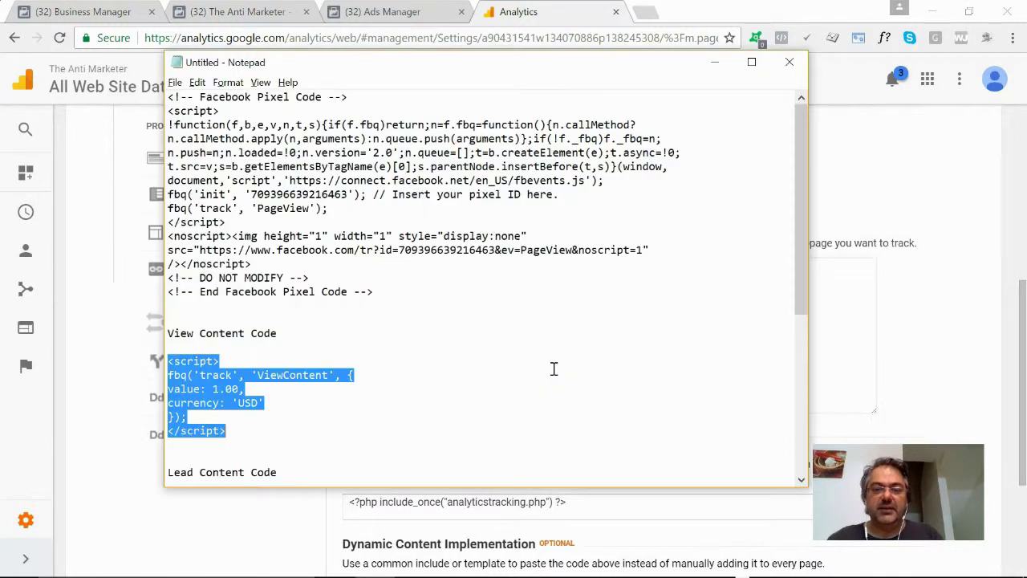
{"action": "left_click", "coordinate": [555, 361]}
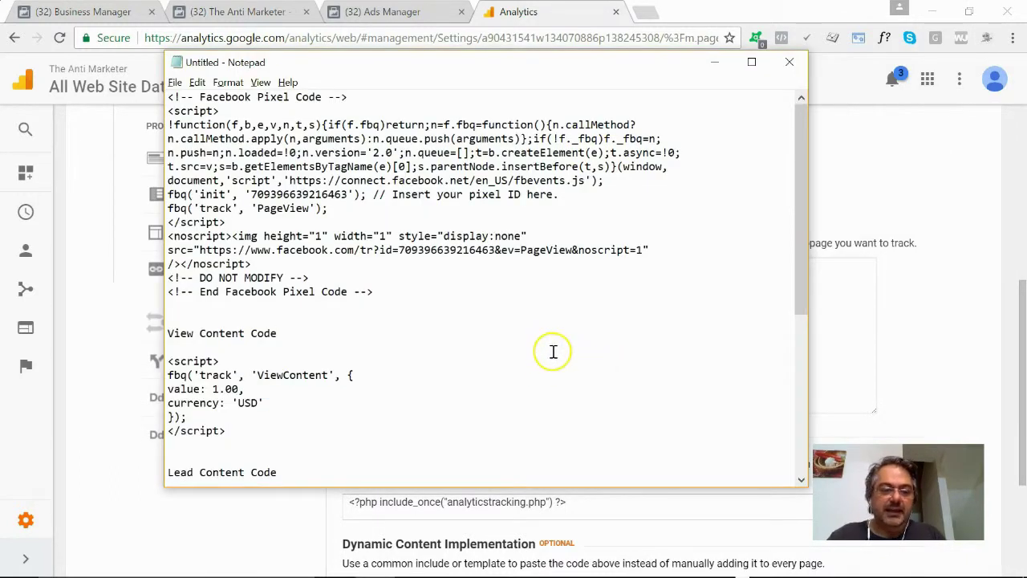
{"action": "scroll", "coordinate": [473, 231], "scroll_direction": "down", "scroll_amount": 7}
{"action": "scroll", "coordinate": [470, 235], "scroll_direction": "up", "scroll_amount": 7}
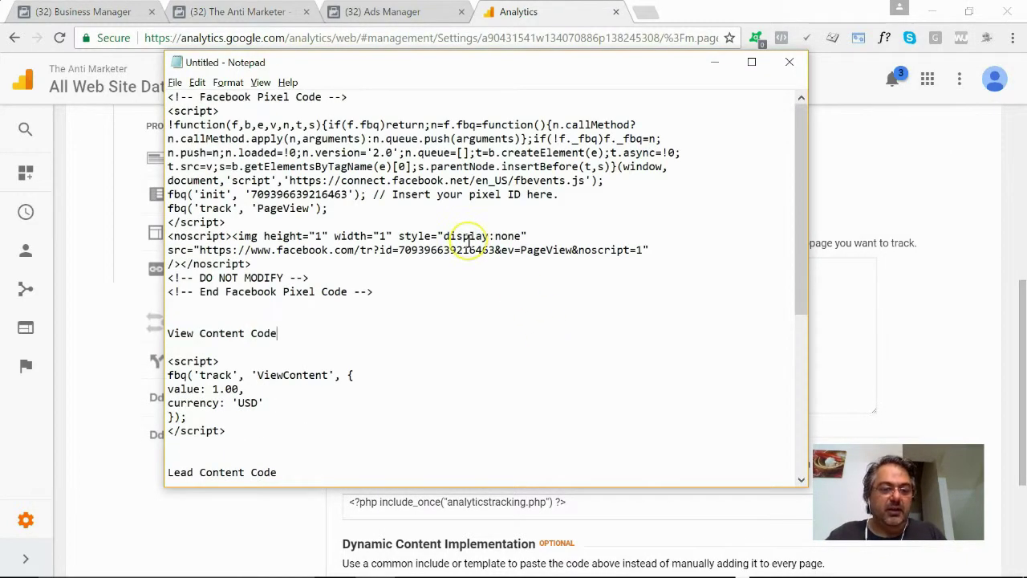
{"action": "scroll", "coordinate": [470, 241], "scroll_direction": "down", "scroll_amount": 7}
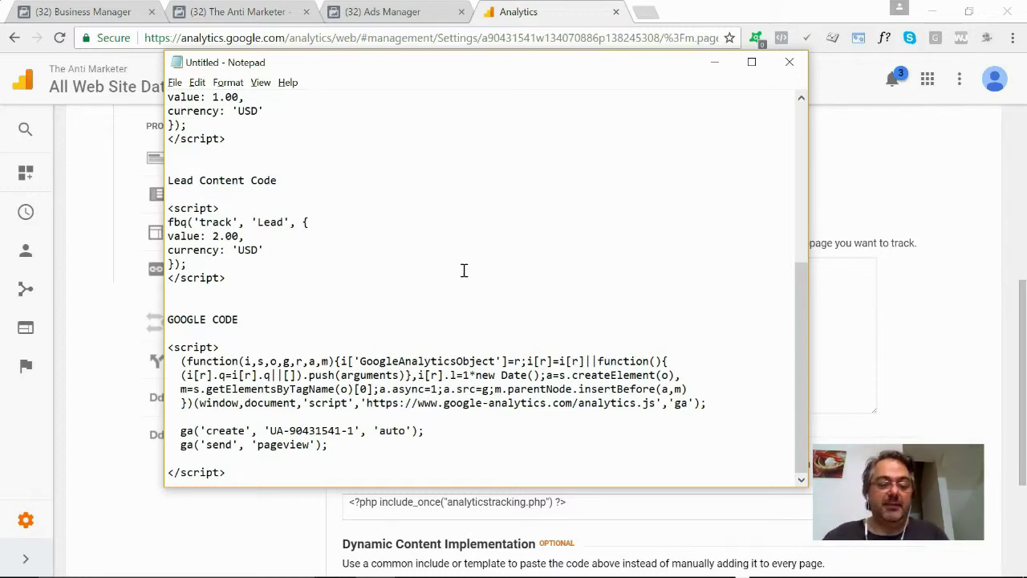
{"action": "left_click", "coordinate": [358, 316]}
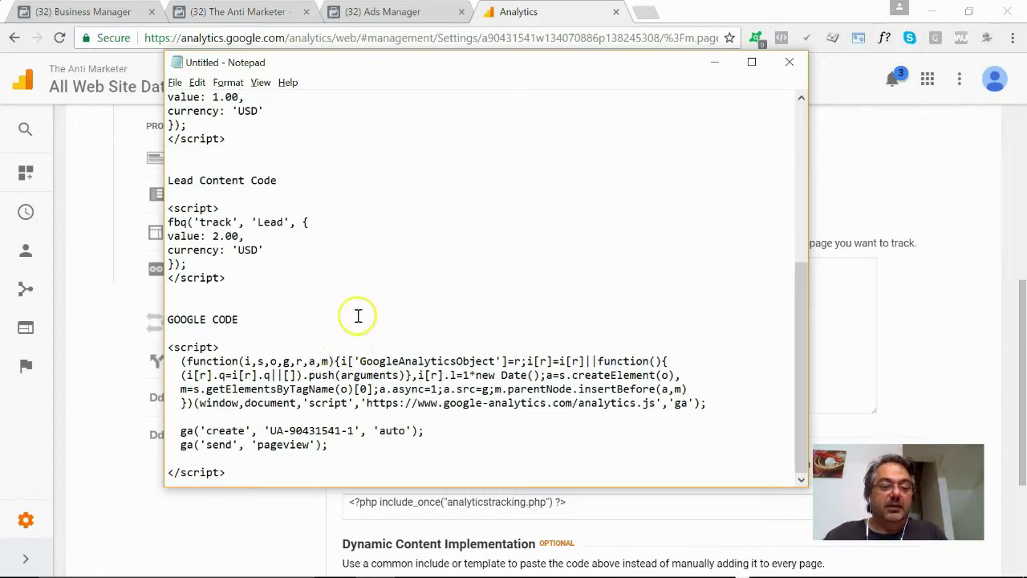
- Return to the Analytics page in Chrome and switch to Facebook Ads Manager
{"action": "key", "text": "alt+Tab"}
{"action": "left_click", "coordinate": [541, 294]}
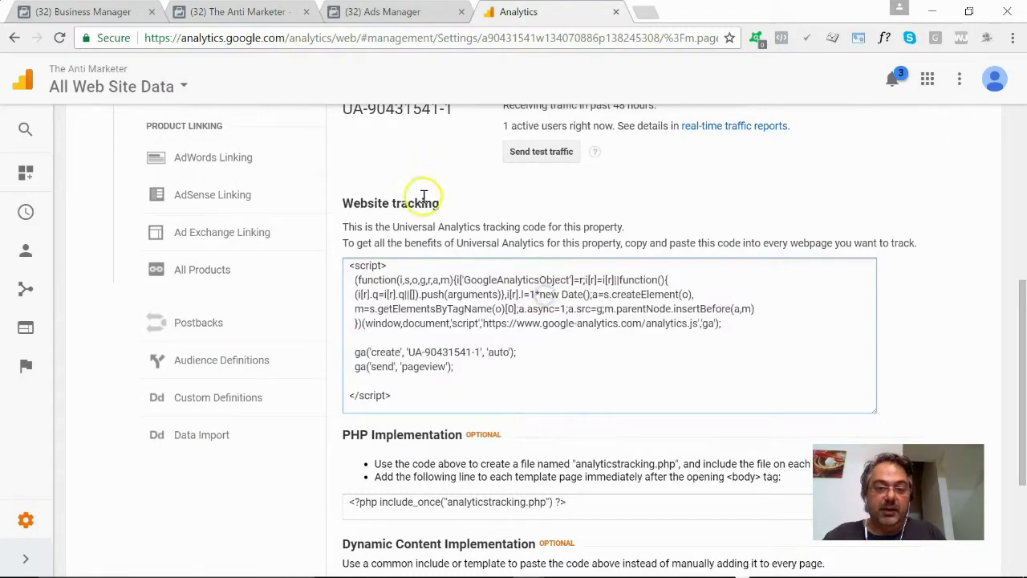
{"action": "scroll", "coordinate": [423, 197], "scroll_direction": "up", "scroll_amount": 4}
{"action": "left_click", "coordinate": [399, 9]}
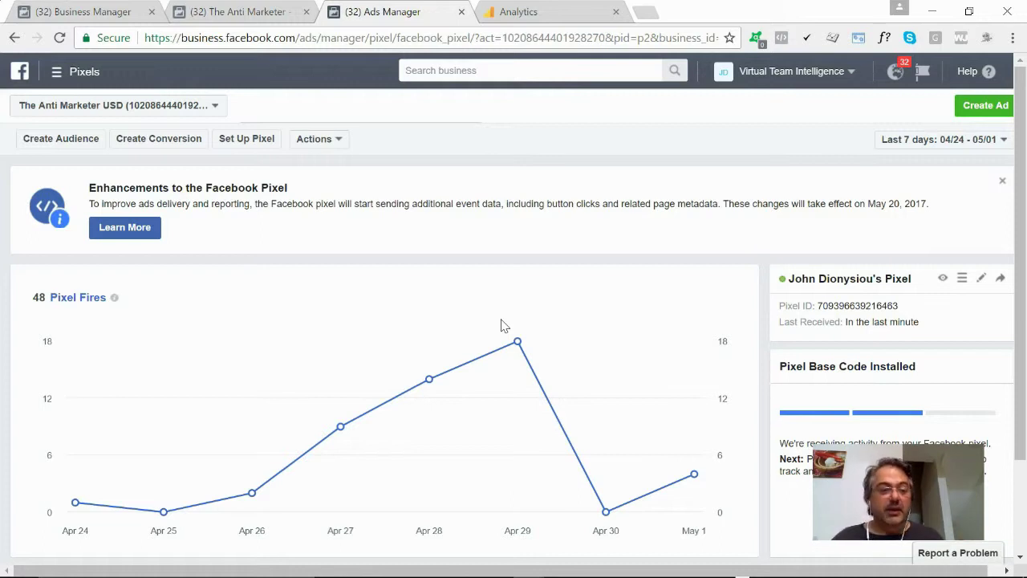
- Open the Pixels page from the Assets group in the full set of Facebook business tools
{"action": "left_click", "coordinate": [58, 72]}
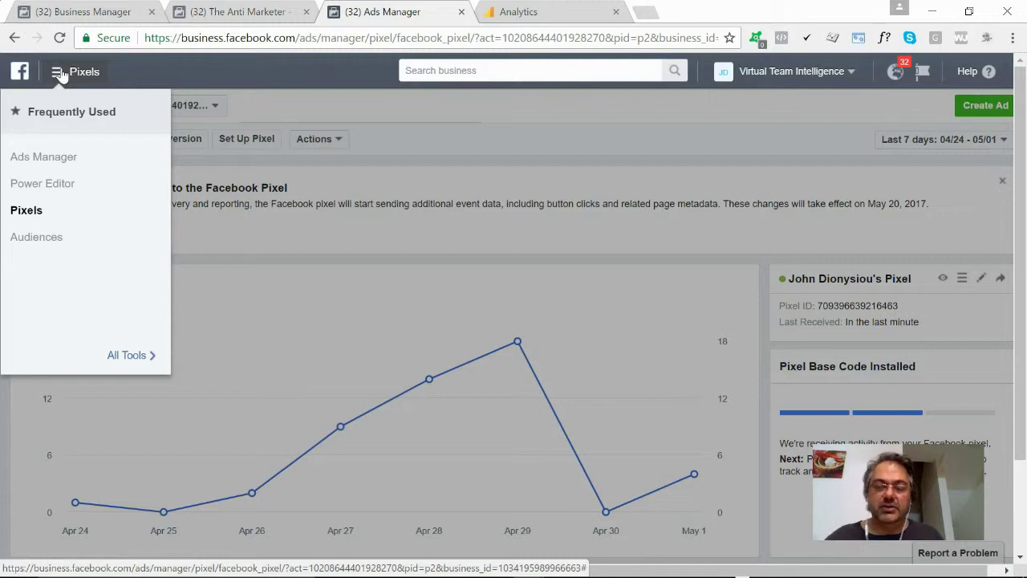
{"action": "left_click", "coordinate": [68, 66]}
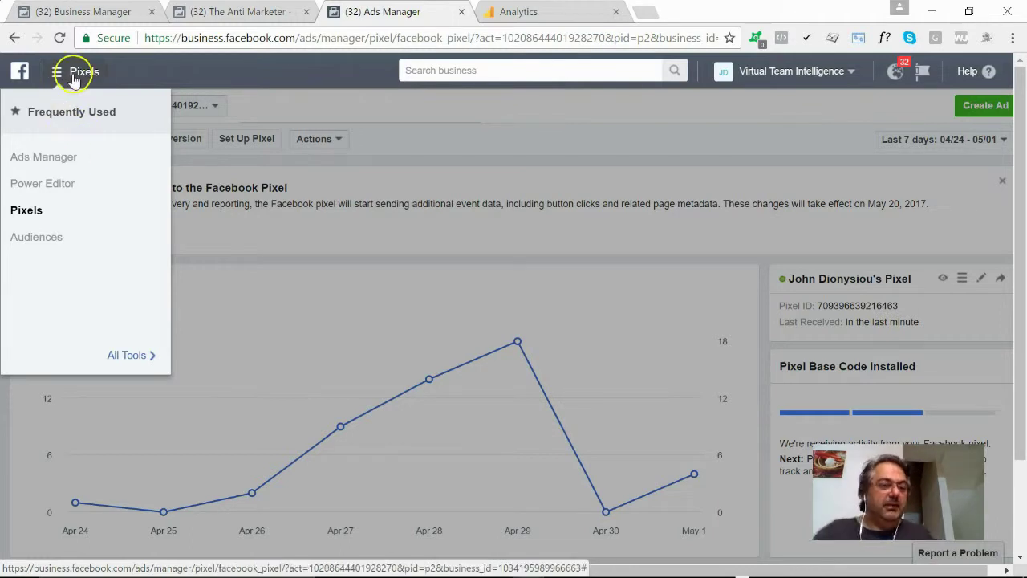
{"action": "left_click", "coordinate": [26, 211]}
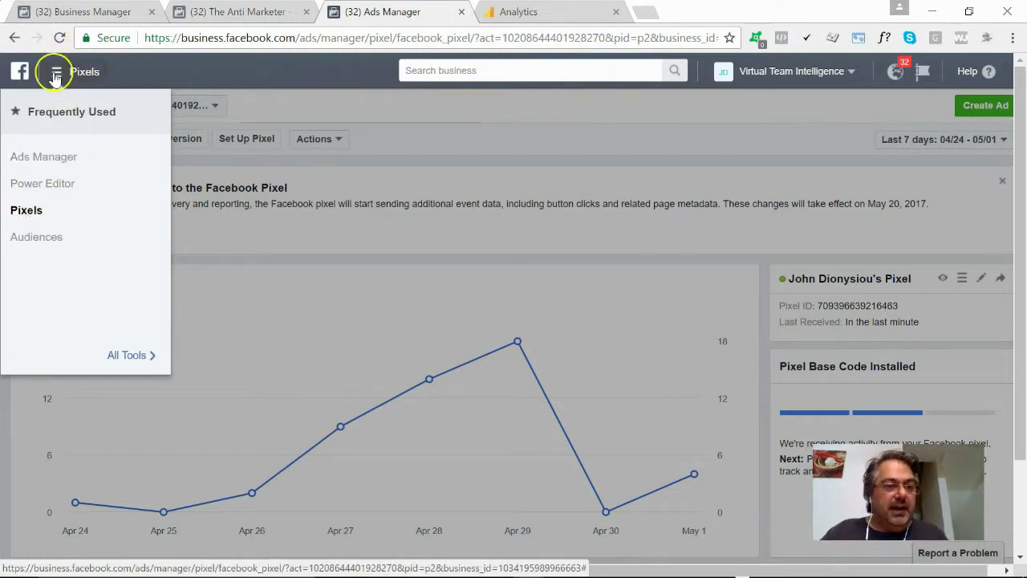
{"action": "mouse_move", "coordinate": [128, 354]}
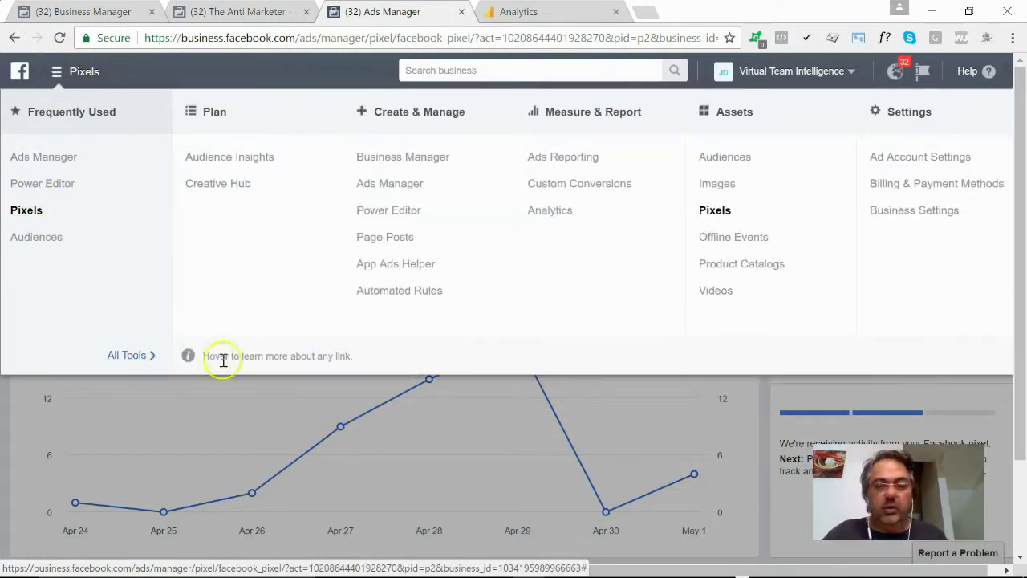
{"action": "left_click", "coordinate": [714, 210]}
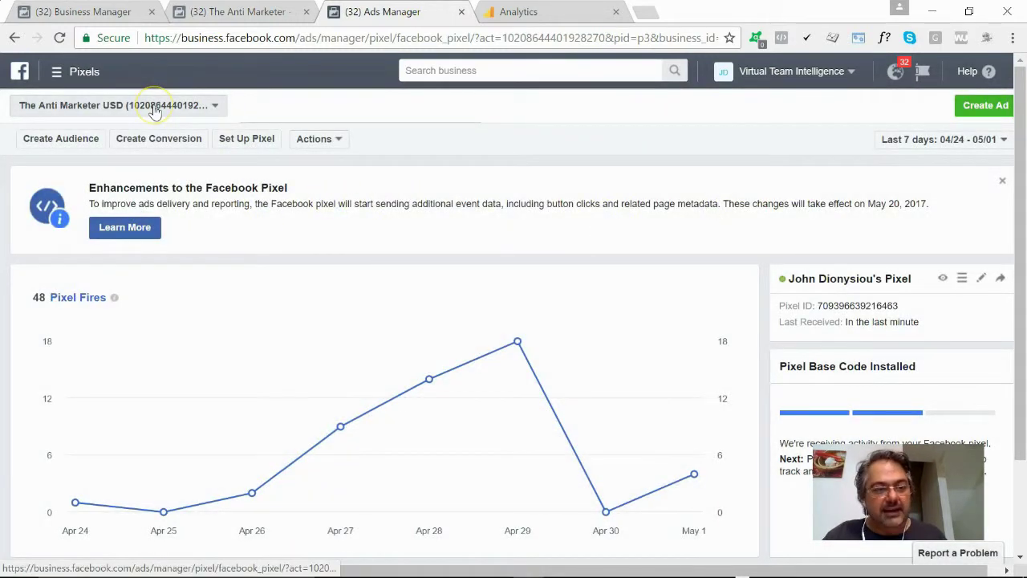
- Display the Facebook pixel's installation code and copy the entire pixel base code to the clipboard
{"action": "left_click", "coordinate": [336, 141]}
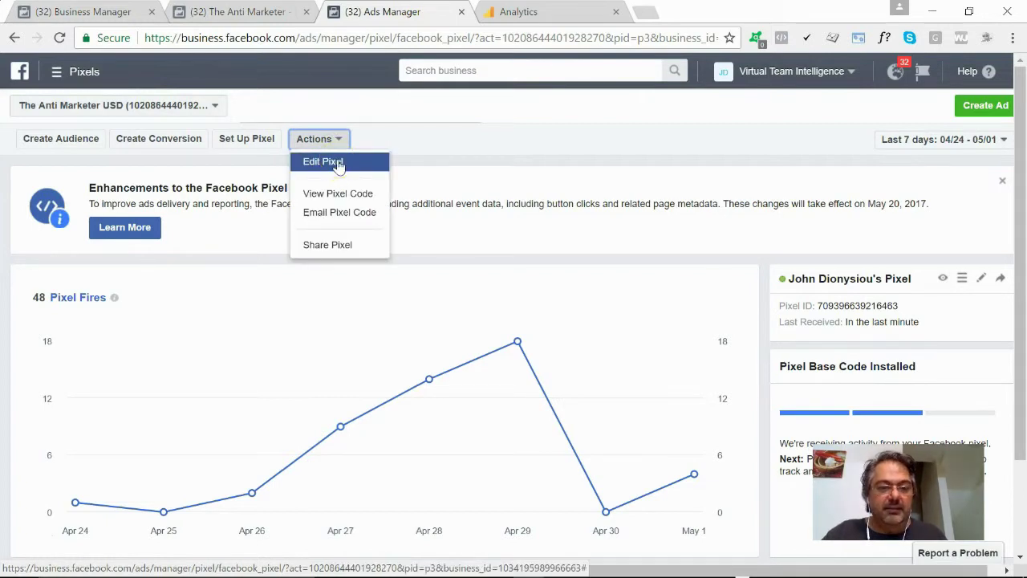
{"action": "left_click", "coordinate": [338, 194]}
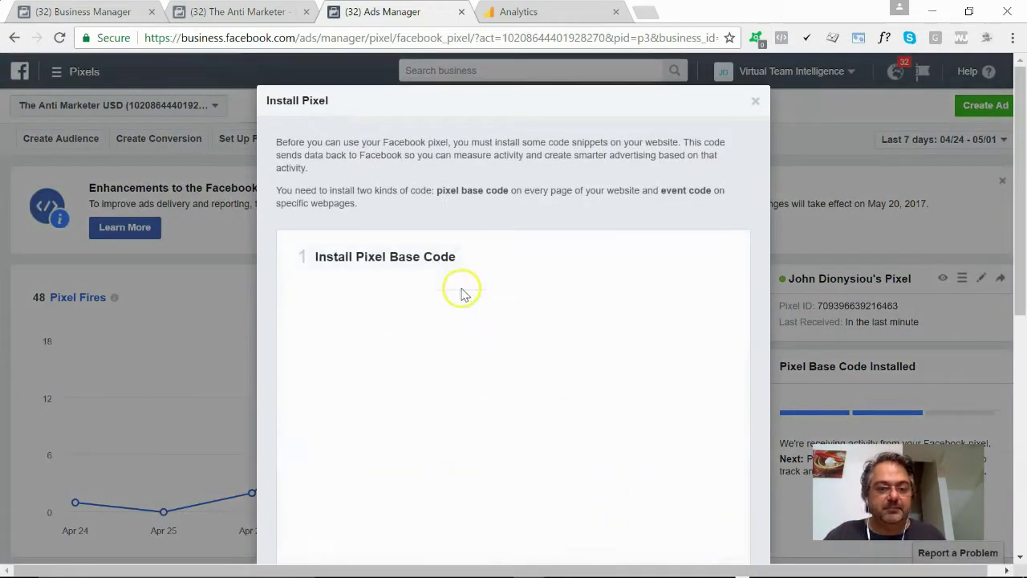
{"action": "scroll", "coordinate": [462, 289], "scroll_direction": "down", "scroll_amount": 5}
{"action": "scroll", "coordinate": [461, 289], "scroll_direction": "up", "scroll_amount": 2}
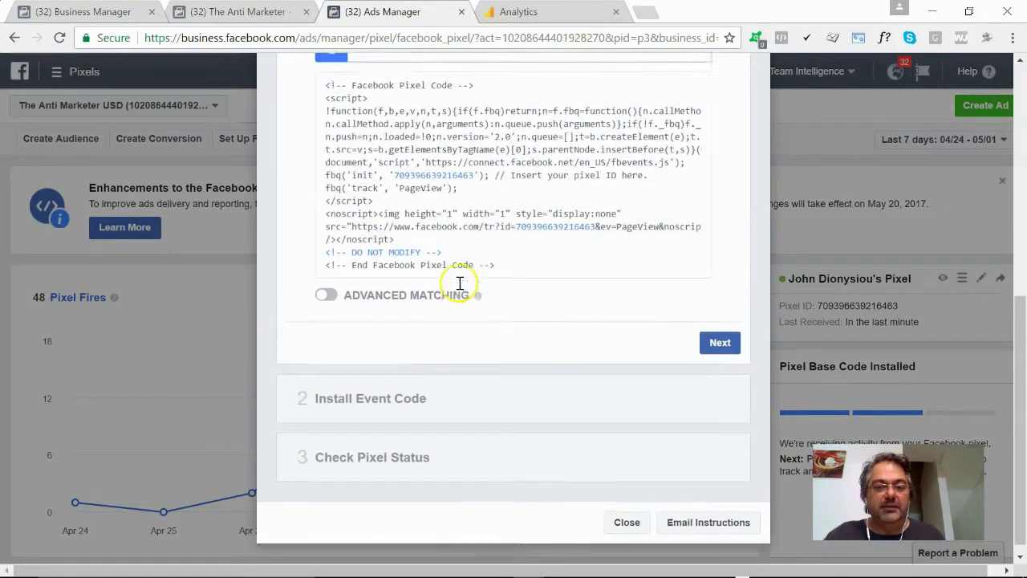
{"action": "scroll", "coordinate": [434, 160], "scroll_direction": "up", "scroll_amount": 2}
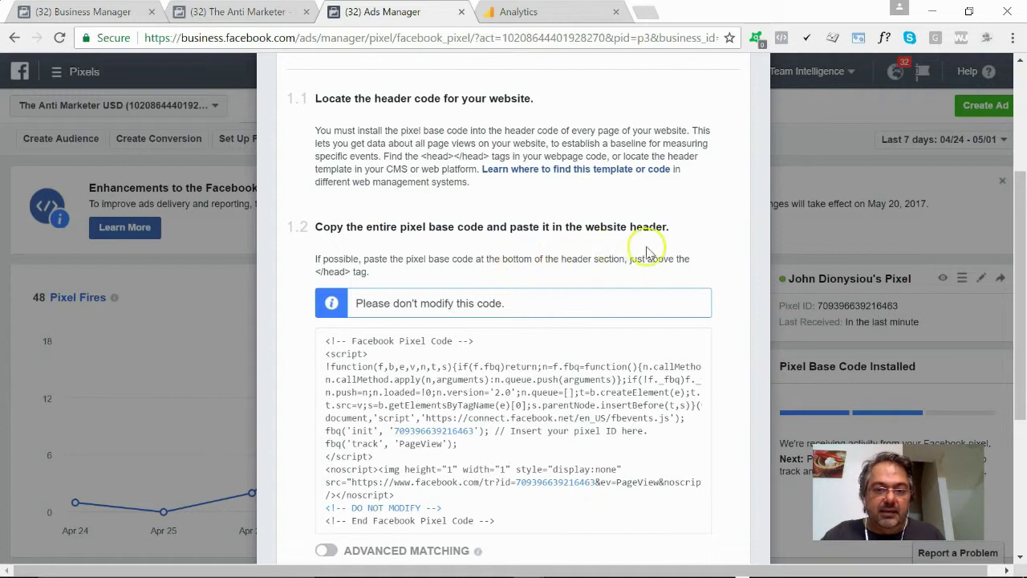
{"action": "scroll", "coordinate": [488, 249], "scroll_direction": "down", "scroll_amount": 2}
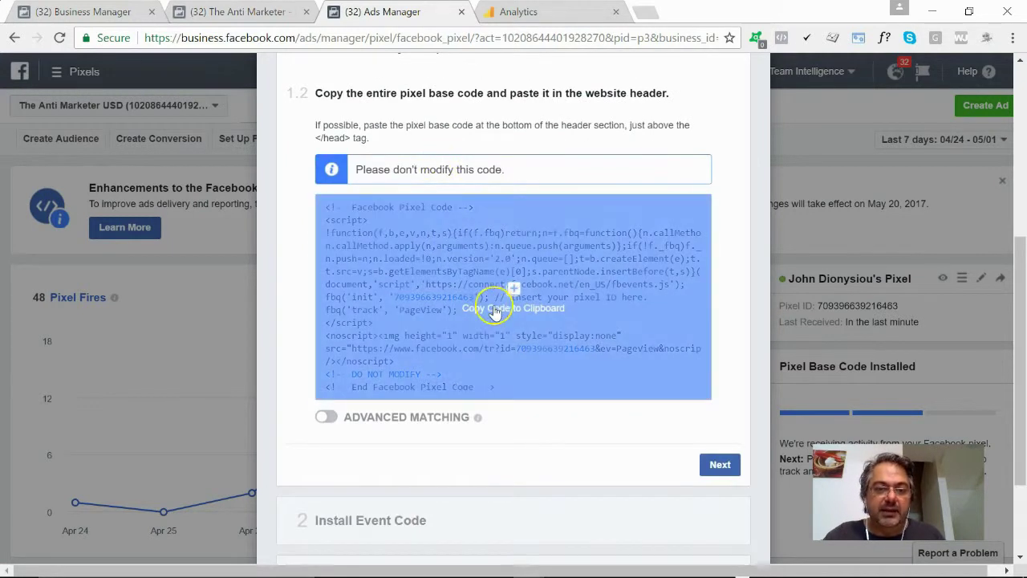
{"action": "left_click", "coordinate": [511, 289]}
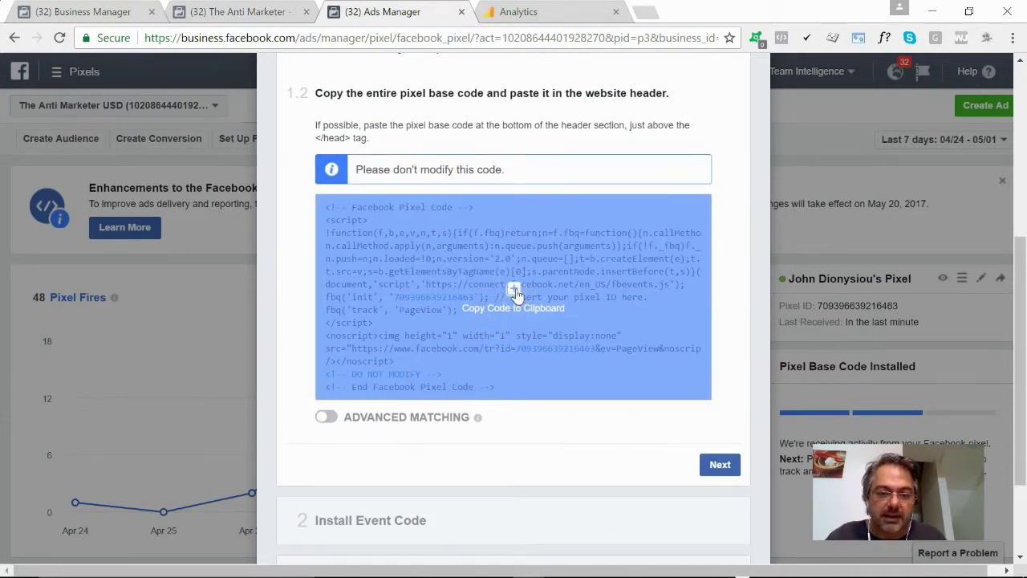
{"action": "left_click", "coordinate": [515, 292]}
{"action": "left_click", "coordinate": [457, 357]}
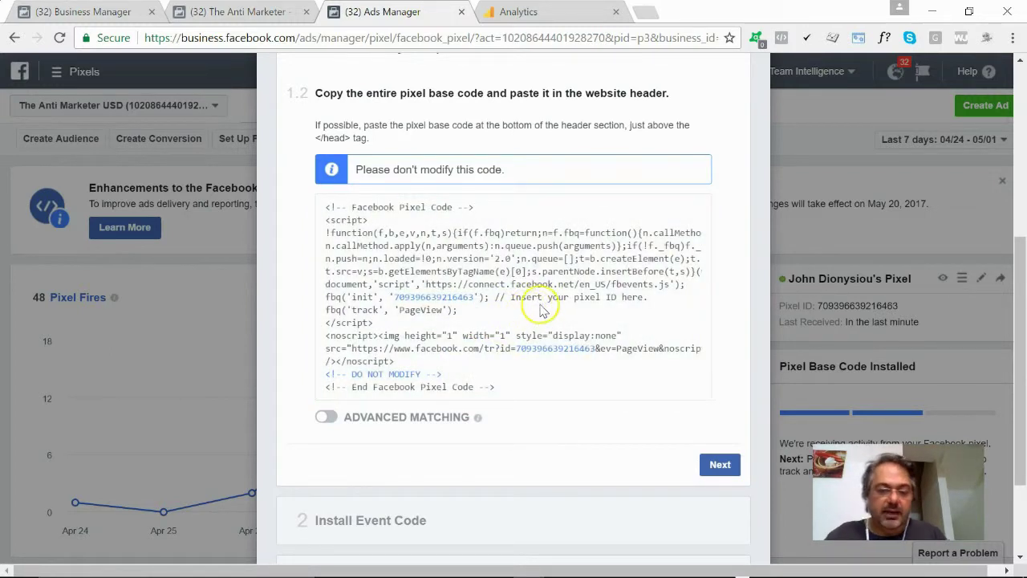
- Check the saved snippets in Notepad, and open the Install Event Code section with its recommended events back in Ads Manager
{"action": "key", "text": "alt+Tab"}
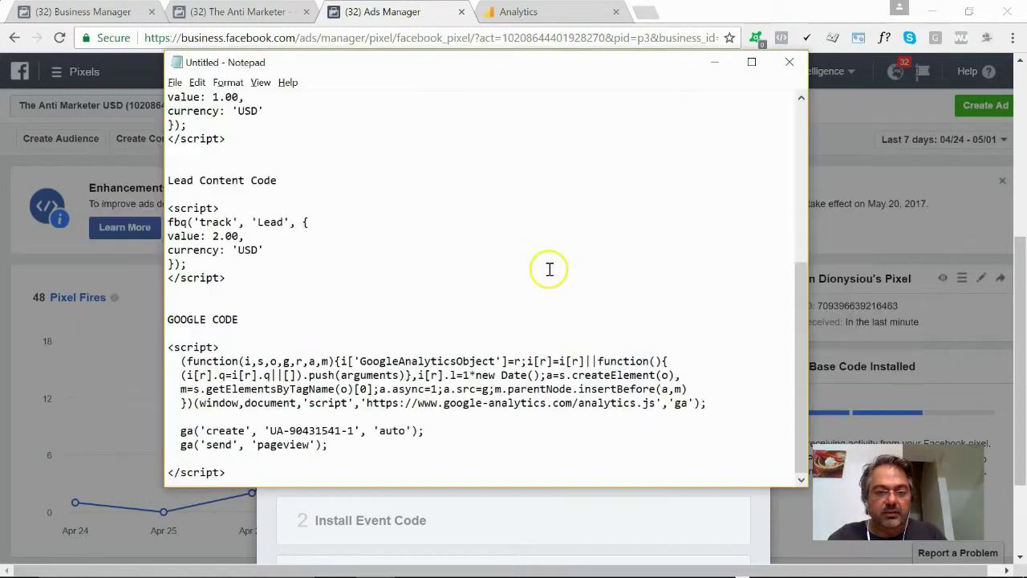
{"action": "key", "text": "alt+Tab"}
{"action": "scroll", "coordinate": [609, 345], "scroll_direction": "down", "scroll_amount": 2}
{"action": "left_click", "coordinate": [449, 396]}
{"action": "scroll", "coordinate": [488, 404], "scroll_direction": "down", "scroll_amount": 4}
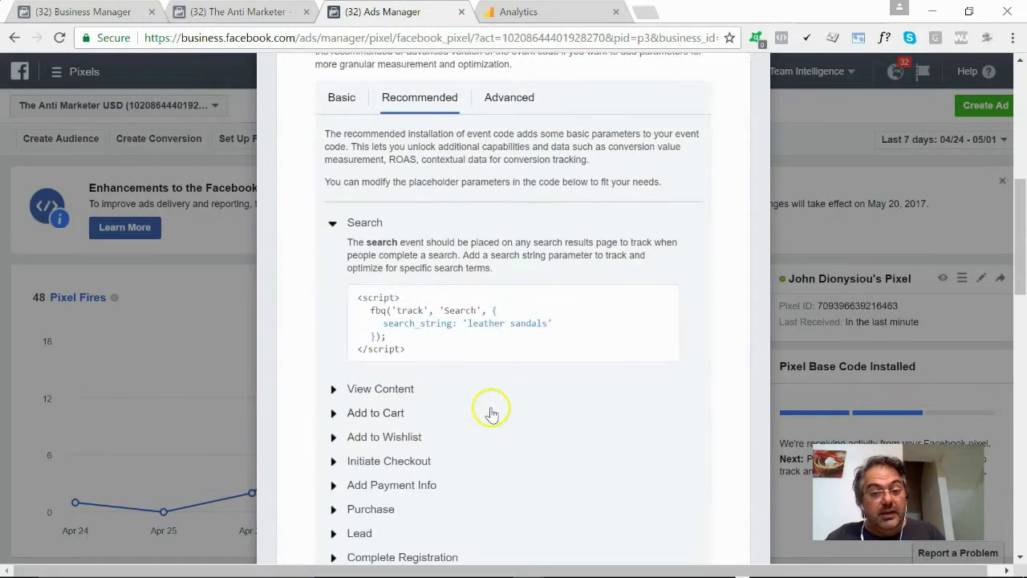
{"action": "scroll", "coordinate": [491, 414], "scroll_direction": "down", "scroll_amount": 2}
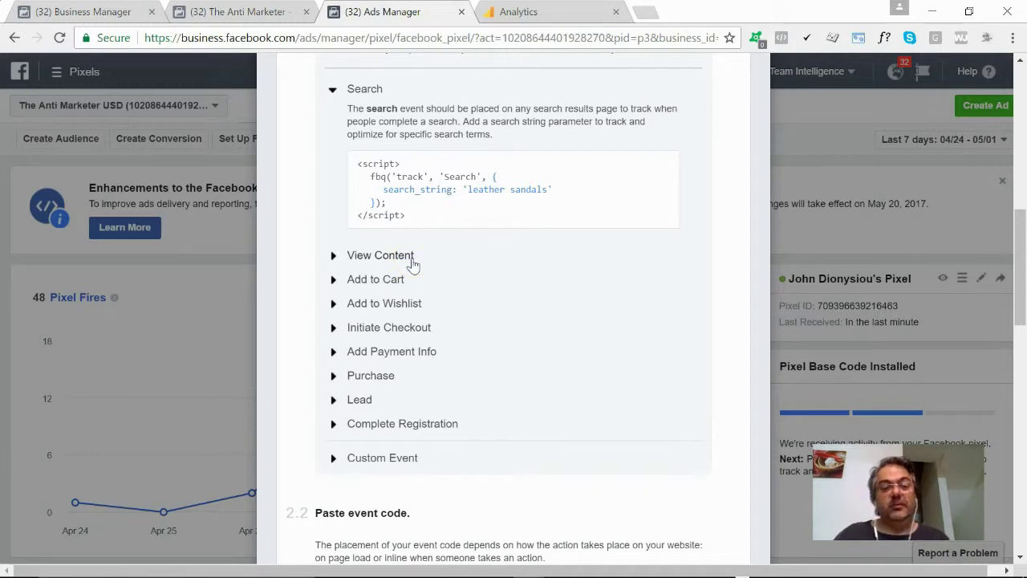
- Expand the View Content event, and expand the Lead event and copy its code to the clipboard
{"action": "left_click", "coordinate": [405, 257]}
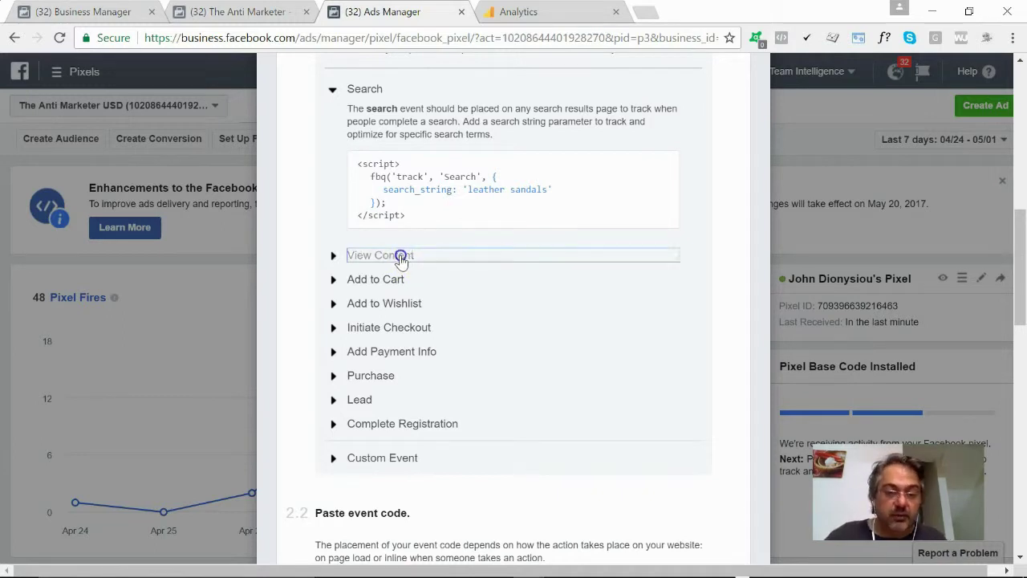
{"action": "left_click", "coordinate": [360, 426]}
{"action": "left_click", "coordinate": [436, 402]}
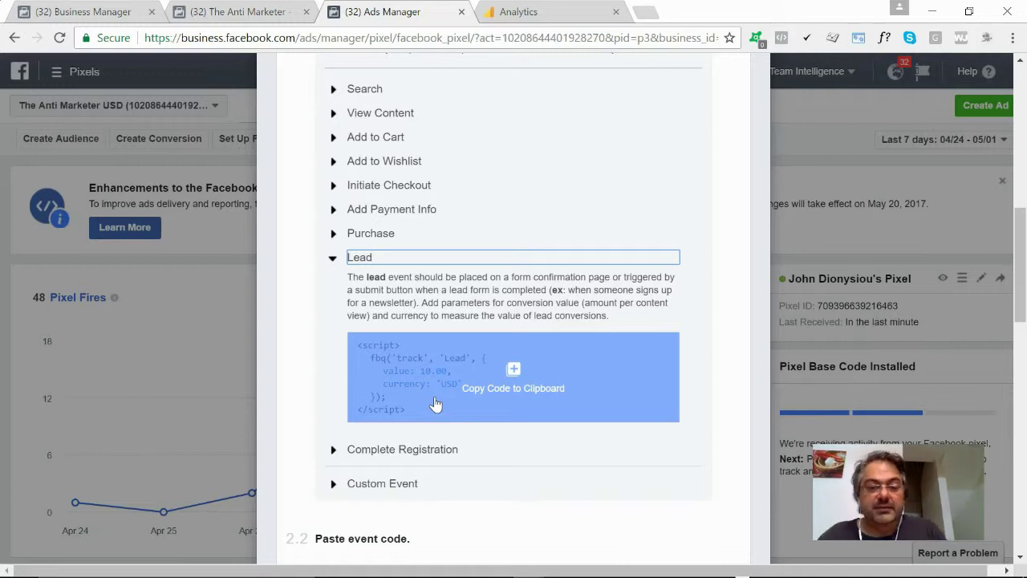
{"action": "scroll", "coordinate": [426, 333], "scroll_direction": "up", "scroll_amount": 5}
{"action": "scroll", "coordinate": [426, 335], "scroll_direction": "down", "scroll_amount": 2}
{"action": "left_click", "coordinate": [431, 338]}
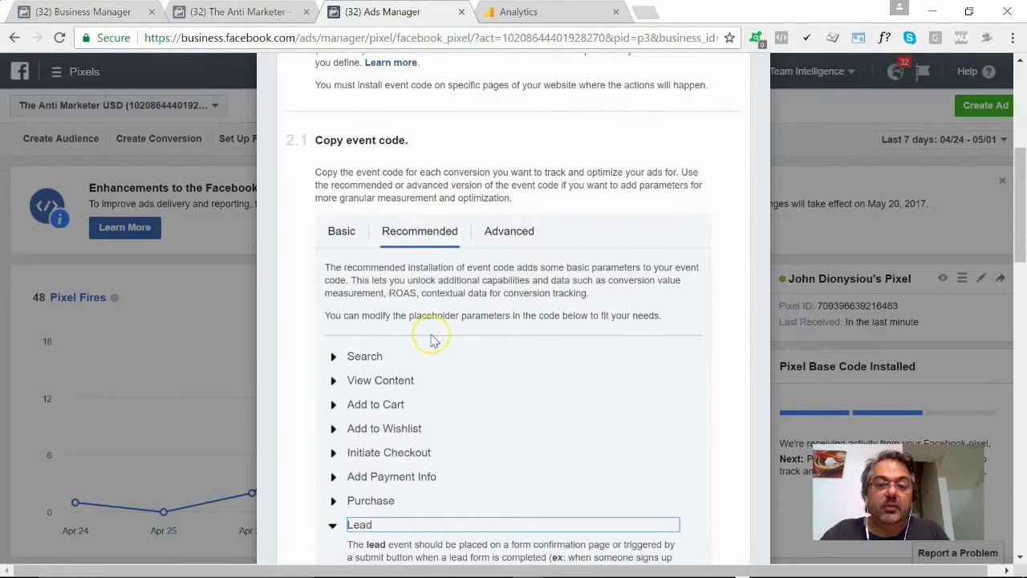
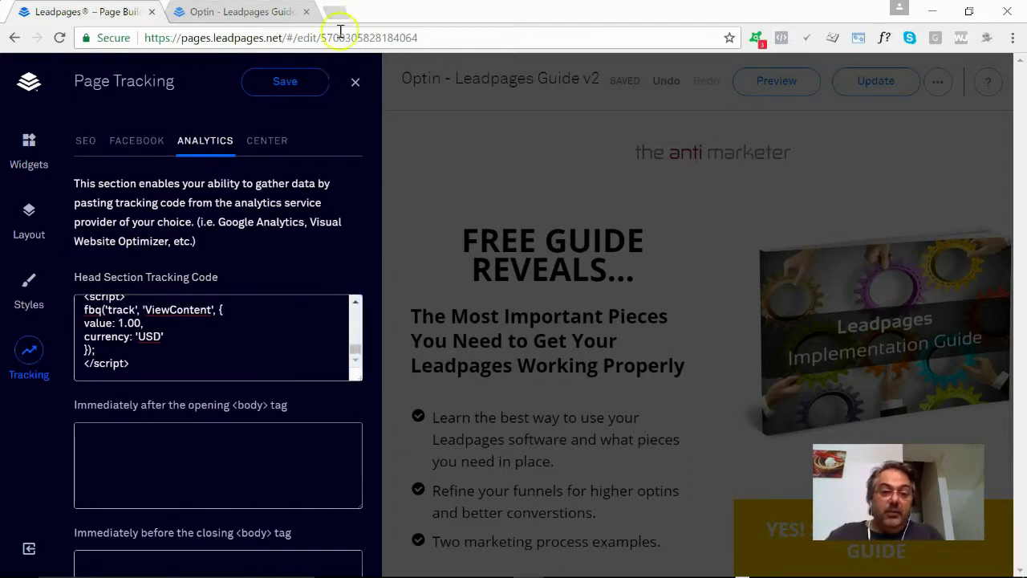
- In the Leadpages builder, return to the opt-in page, reopen its tracking settings and display the analytics section
{"action": "left_click", "coordinate": [356, 81]}
{"action": "left_click", "coordinate": [754, 309]}
{"action": "scroll", "coordinate": [723, 369], "scroll_direction": "down", "scroll_amount": 3}
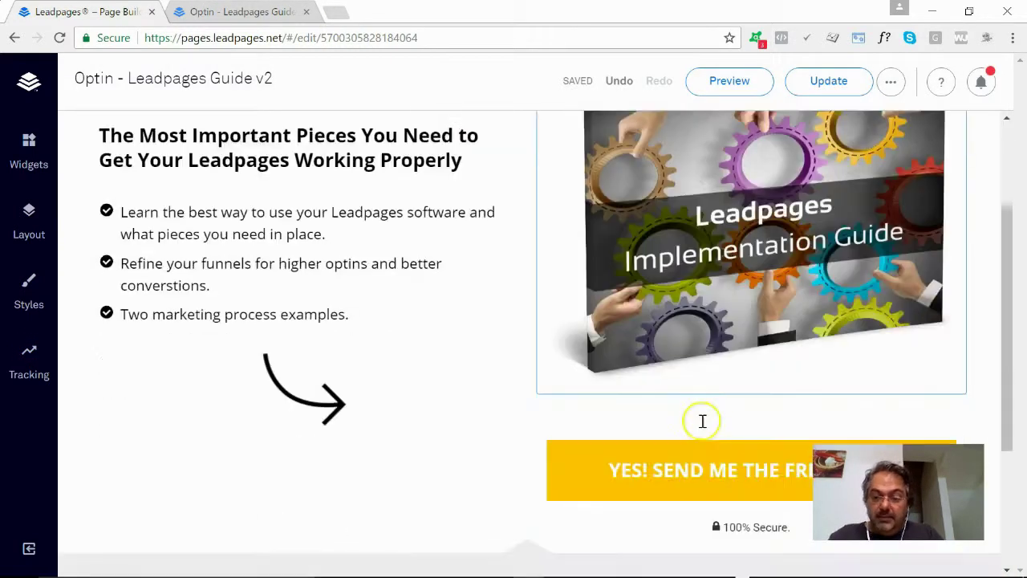
{"action": "scroll", "coordinate": [481, 305], "scroll_direction": "up", "scroll_amount": 3}
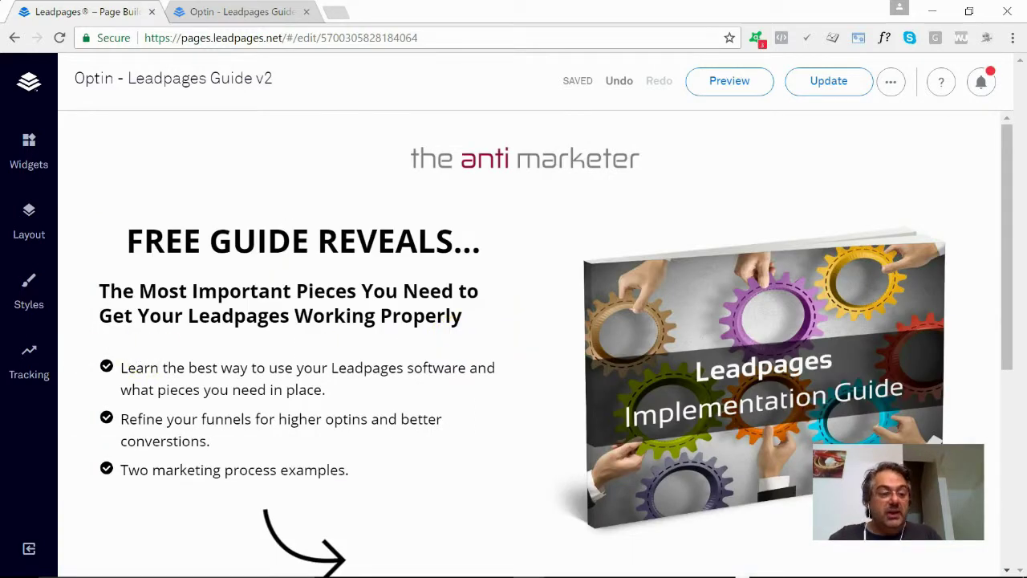
{"action": "left_click", "coordinate": [24, 362]}
{"action": "left_click", "coordinate": [85, 150]}
{"action": "left_click", "coordinate": [128, 151]}
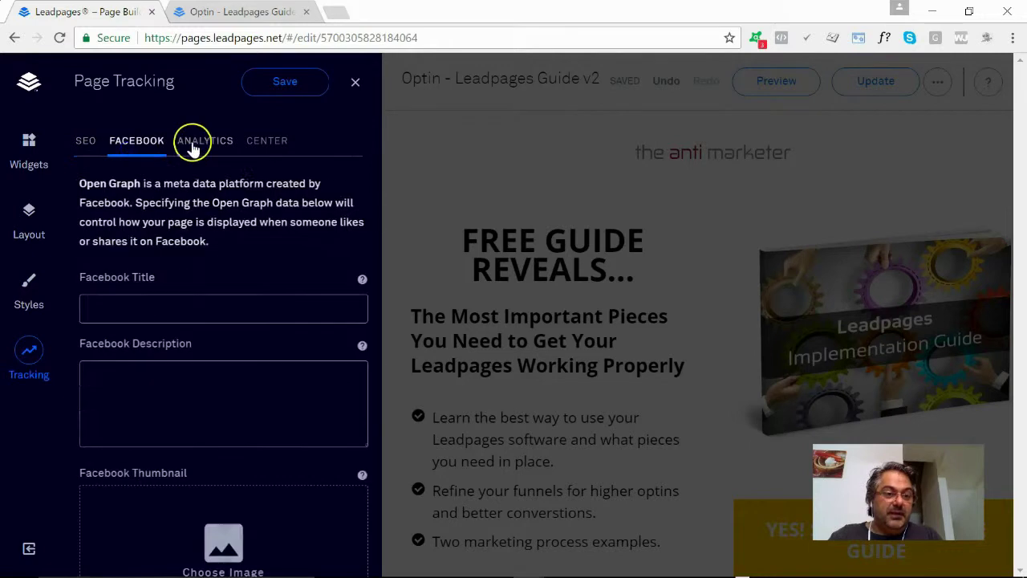
{"action": "left_click", "coordinate": [199, 143]}
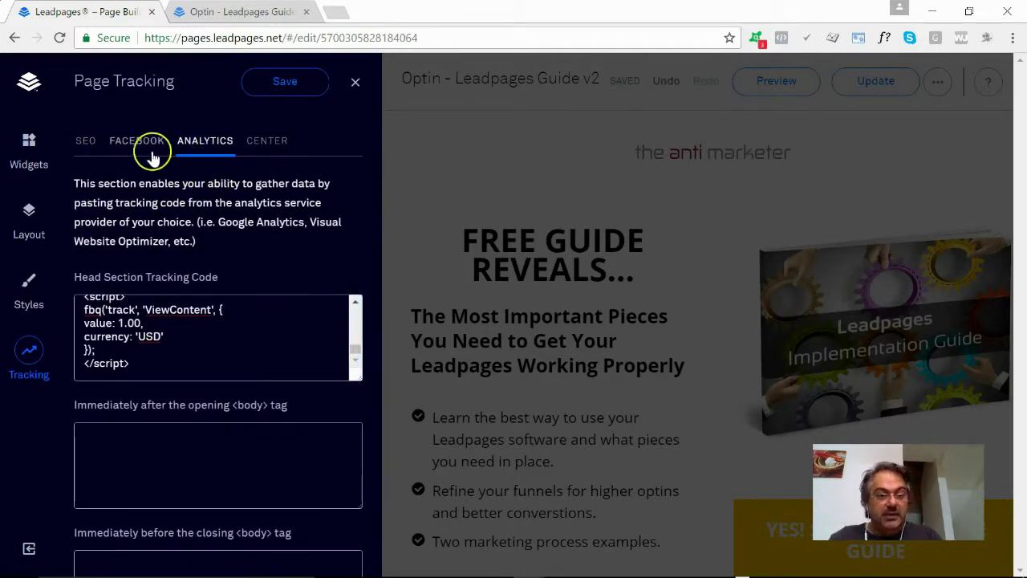
- Clear all existing code from the Head Section Tracking Code field
{"action": "scroll", "coordinate": [196, 353], "scroll_direction": "up", "scroll_amount": 3}
{"action": "scroll", "coordinate": [197, 357], "scroll_direction": "down", "scroll_amount": 3}
{"action": "left_click", "coordinate": [206, 328]}
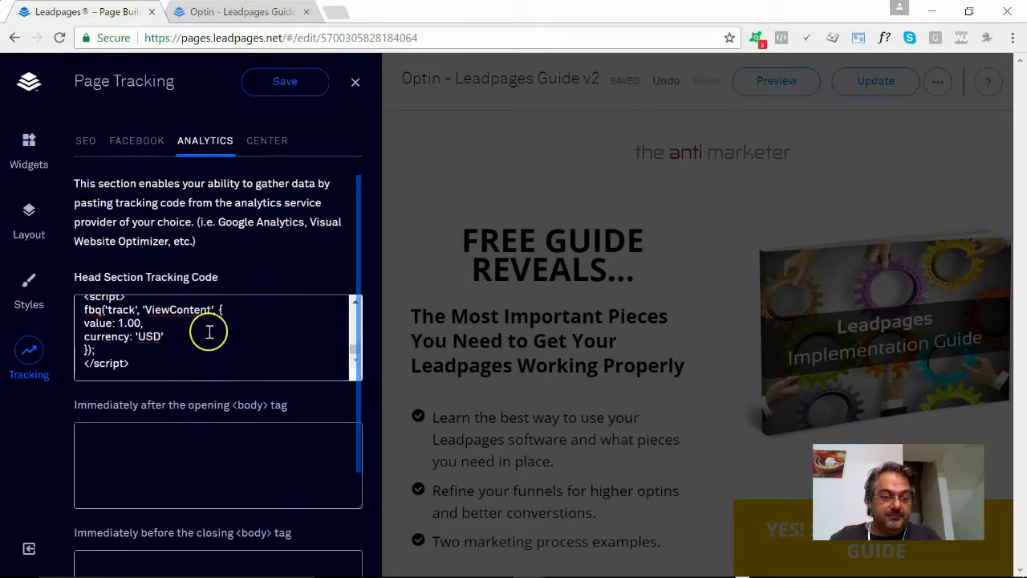
{"action": "key", "text": "ctrl+a"}
{"action": "key", "text": "Delete"}
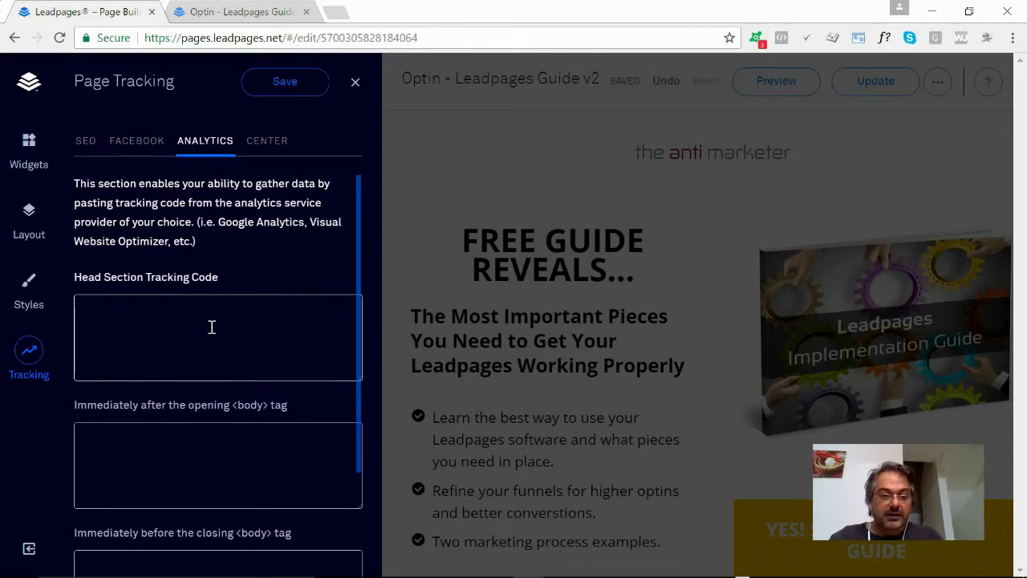
- Copy the complete Facebook pixel base code from the Notepad notes and paste it as the Leadpages head section tracking code
{"action": "key", "text": "alt+Tab"}
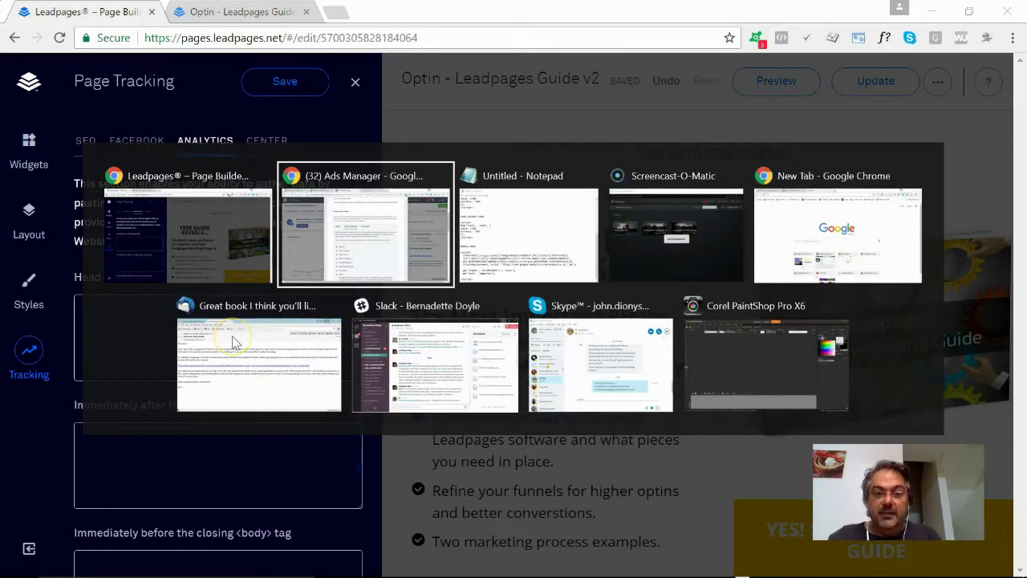
{"action": "key", "text": "Tab"}
{"action": "scroll", "coordinate": [232, 338], "scroll_direction": "up", "scroll_amount": 8}
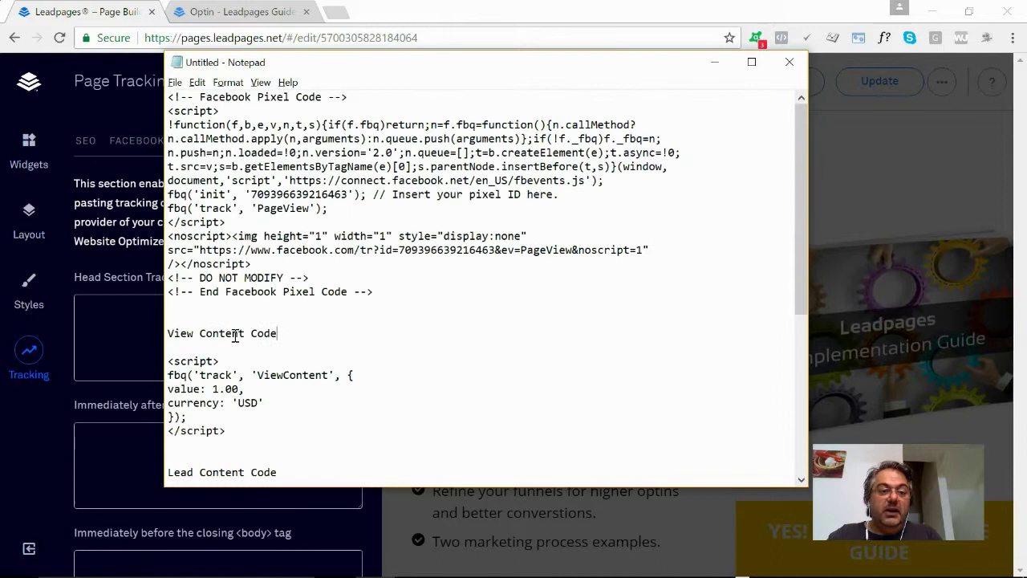
{"action": "left_click_drag", "start_coordinate": [405, 292], "coordinate": [128, 48]}
{"action": "key", "text": "ctrl+c"}
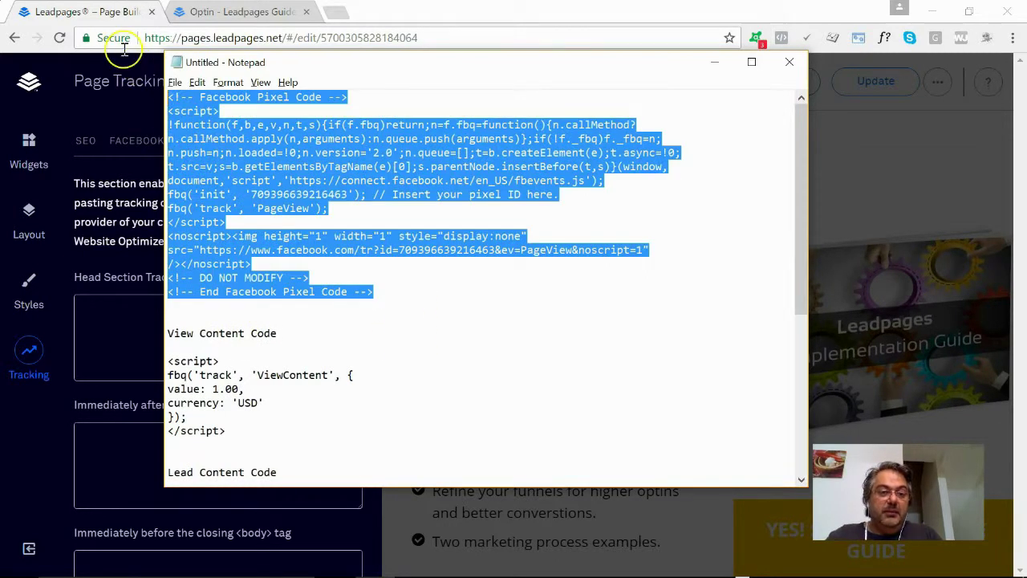
{"action": "left_click", "coordinate": [123, 332]}
{"action": "key", "text": "ctrl+v"}
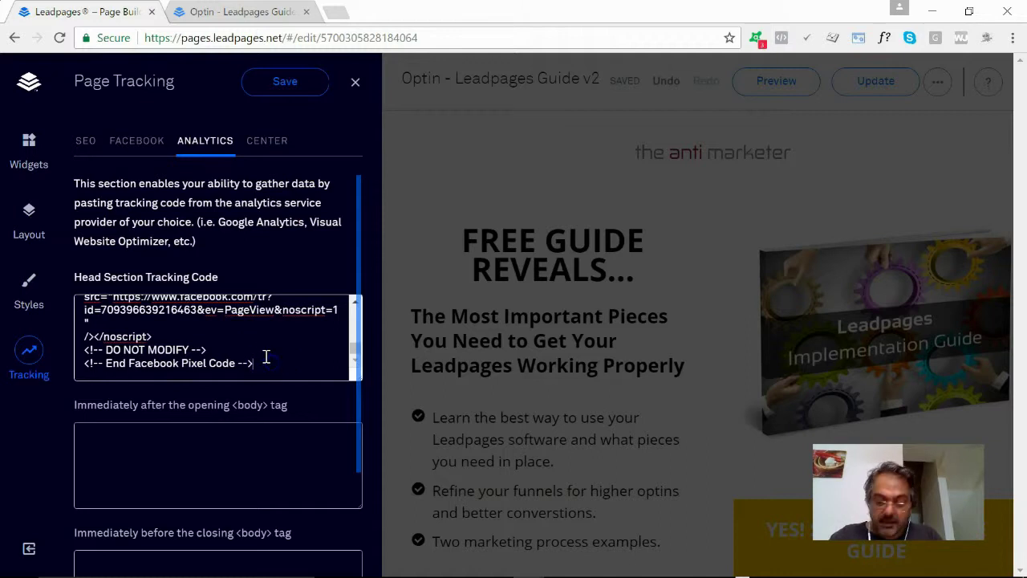
- Copy the ViewContent event script with value 1.00 and currency USD from Notepad and paste it below the pixel base code in Leadpages
{"action": "key", "text": "alt+Tab"}
{"action": "left_click", "coordinate": [242, 333]}
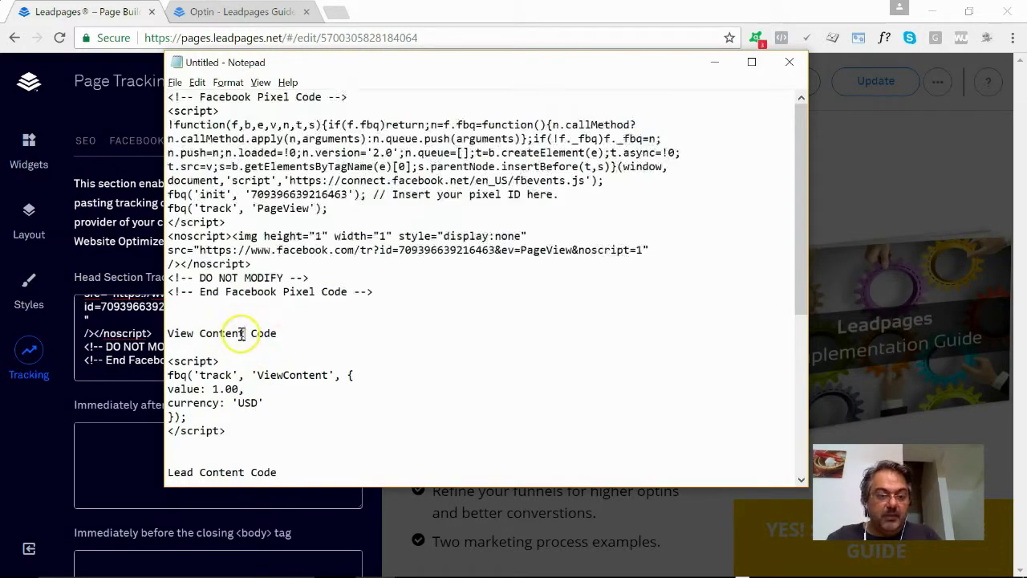
{"action": "scroll", "coordinate": [242, 334], "scroll_direction": "down", "scroll_amount": 2}
{"action": "left_click_drag", "start_coordinate": [167, 292], "coordinate": [252, 366]}
{"action": "key", "text": "ctrl+c"}
{"action": "left_click", "coordinate": [131, 361]}
{"action": "left_click", "coordinate": [288, 360]}
{"action": "key", "text": "ctrl+v"}
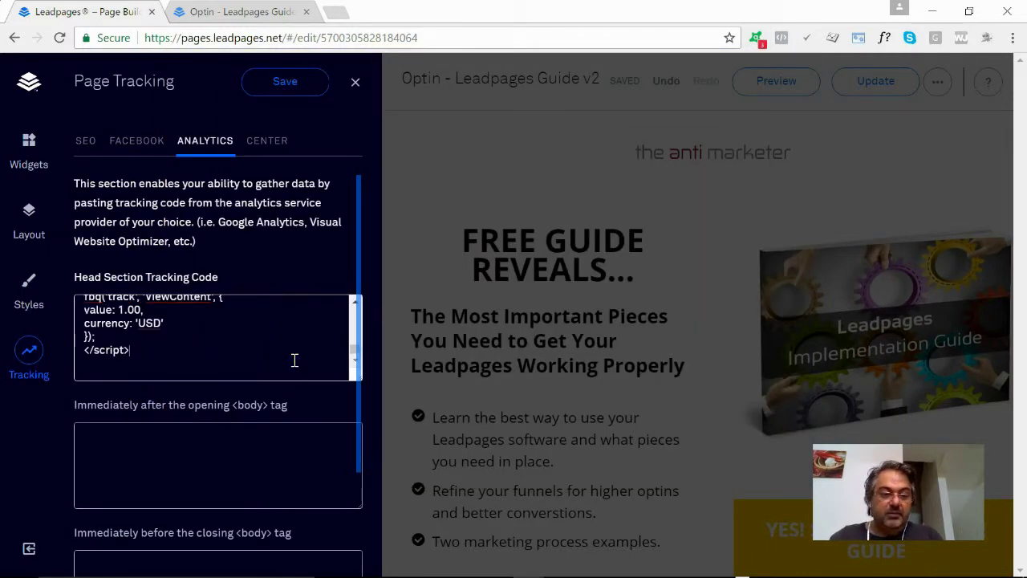
{"action": "left_click", "coordinate": [154, 321]}
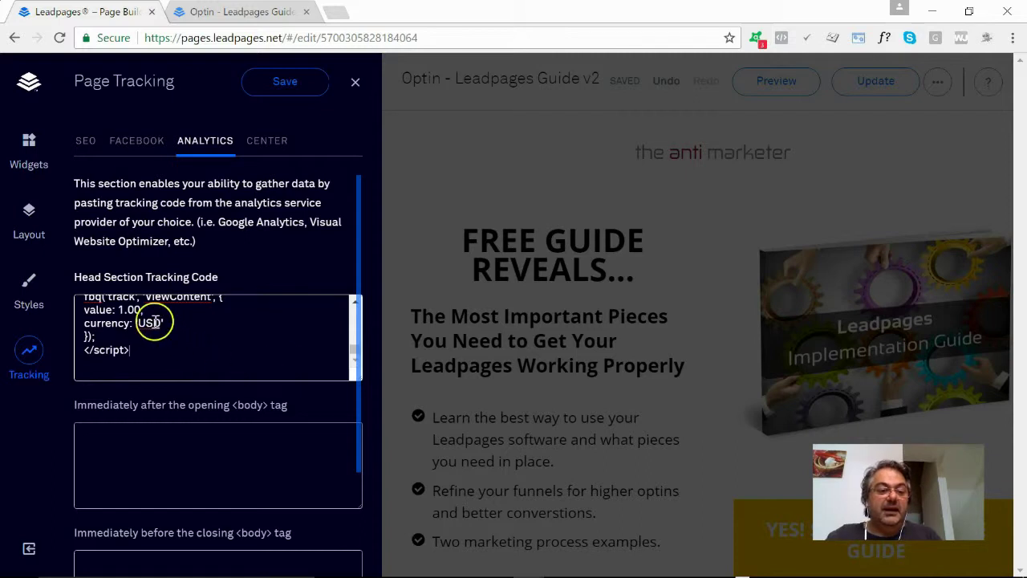
- Switch to Notepad and copy the whole Google Analytics script listed under GOOGLE CODE
{"action": "left_click", "coordinate": [220, 442]}
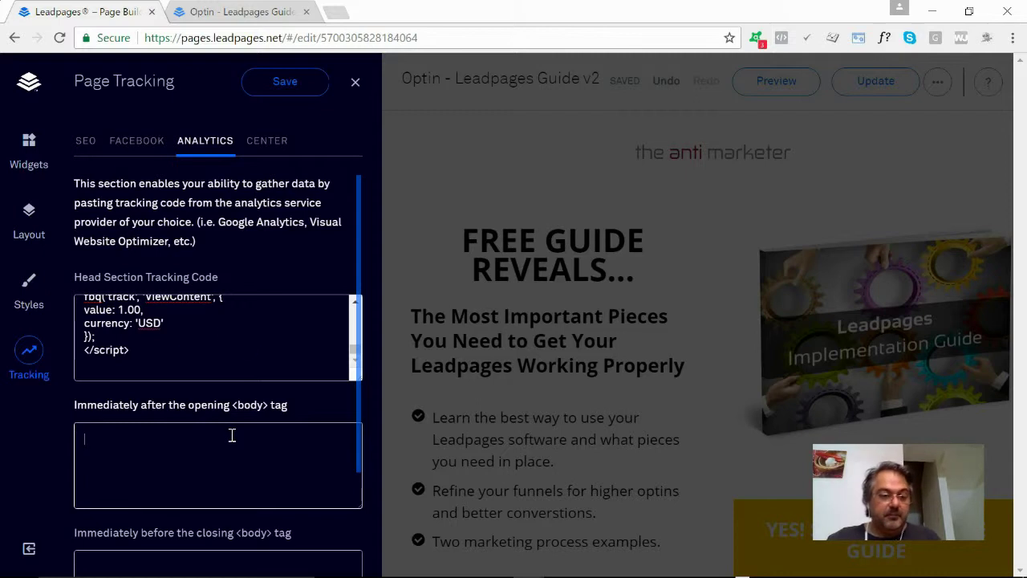
{"action": "scroll", "coordinate": [161, 397], "scroll_direction": "down", "scroll_amount": 2}
{"action": "scroll", "coordinate": [183, 391], "scroll_direction": "up", "scroll_amount": 2}
{"action": "key", "text": "alt+Tab"}
{"action": "key", "text": "alt+Tab"}
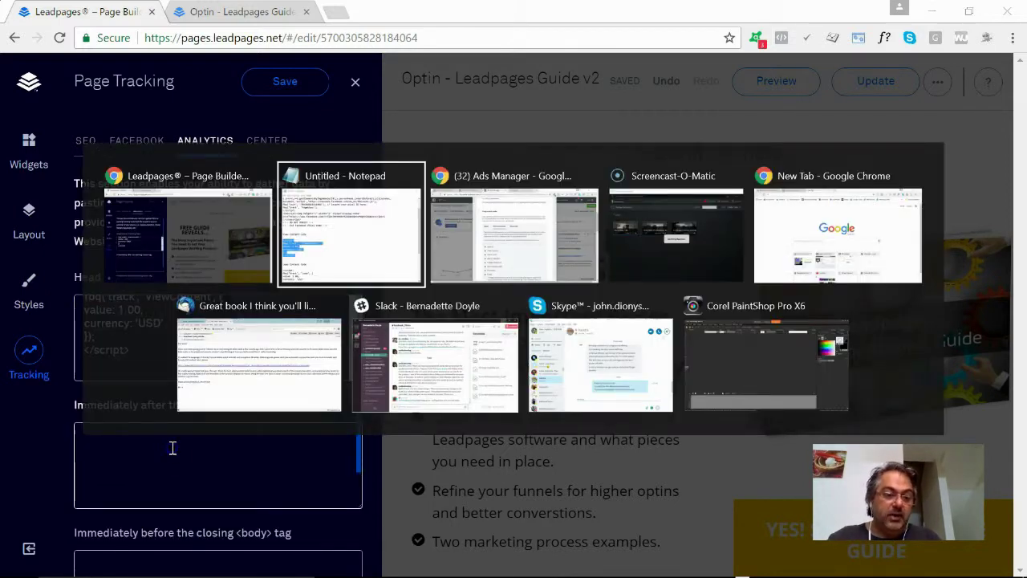
{"action": "key", "text": "alt+Tab"}
{"action": "key", "text": "alt+Tab"}
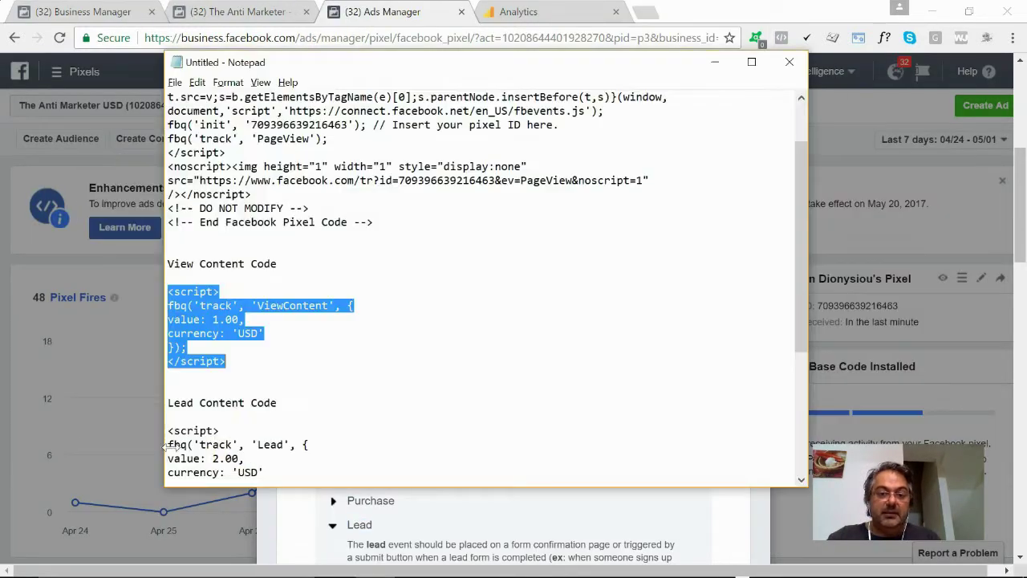
{"action": "scroll", "coordinate": [171, 447], "scroll_direction": "down", "scroll_amount": 2}
{"action": "left_click", "coordinate": [169, 347]}
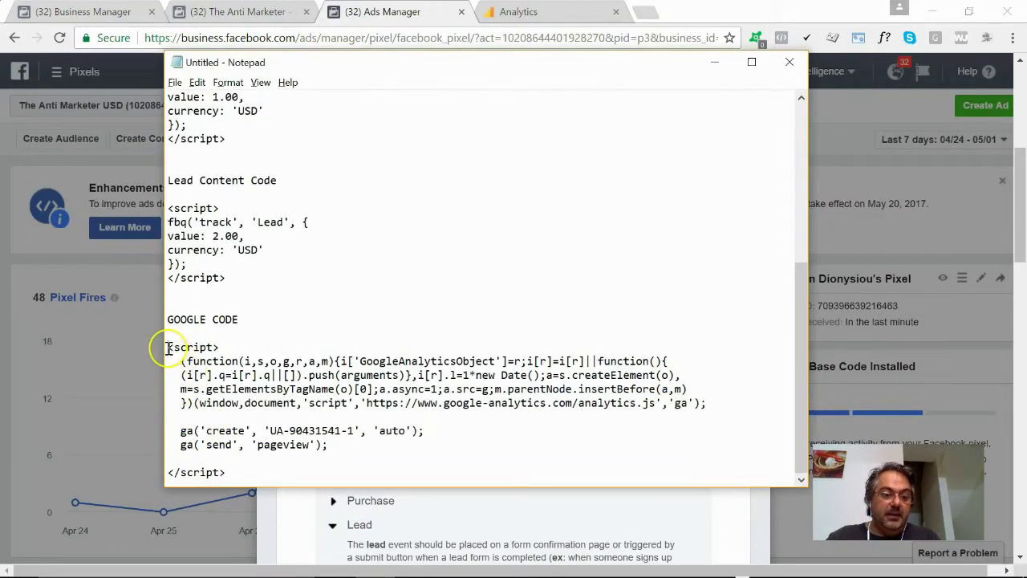
{"action": "left_click_drag", "start_coordinate": [169, 347], "coordinate": [241, 488]}
{"action": "key", "text": "ctrl+c"}
- Return to Leadpages and paste the Google Analytics script into the code field for immediately after the opening body tag
{"action": "key", "text": "alt+Tab"}
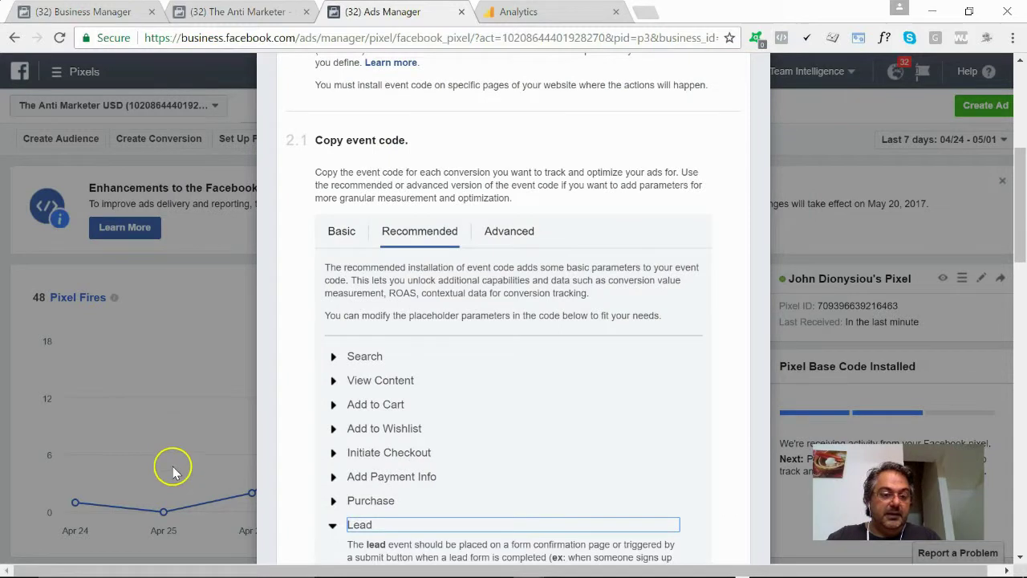
{"action": "key", "text": "alt+Tab"}
{"action": "key", "text": "alt+Tab"}
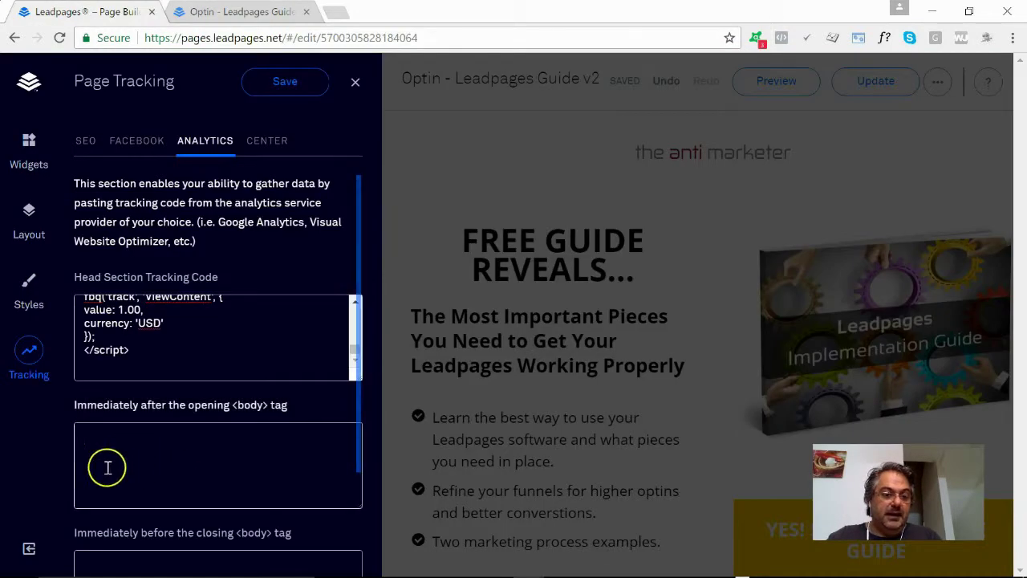
{"action": "key", "text": "ctrl+v"}
{"action": "scroll", "coordinate": [233, 317], "scroll_direction": "down", "scroll_amount": 2}
- Save the page tracking settings, close them and publish the update to the opt-in page
{"action": "left_click", "coordinate": [275, 81]}
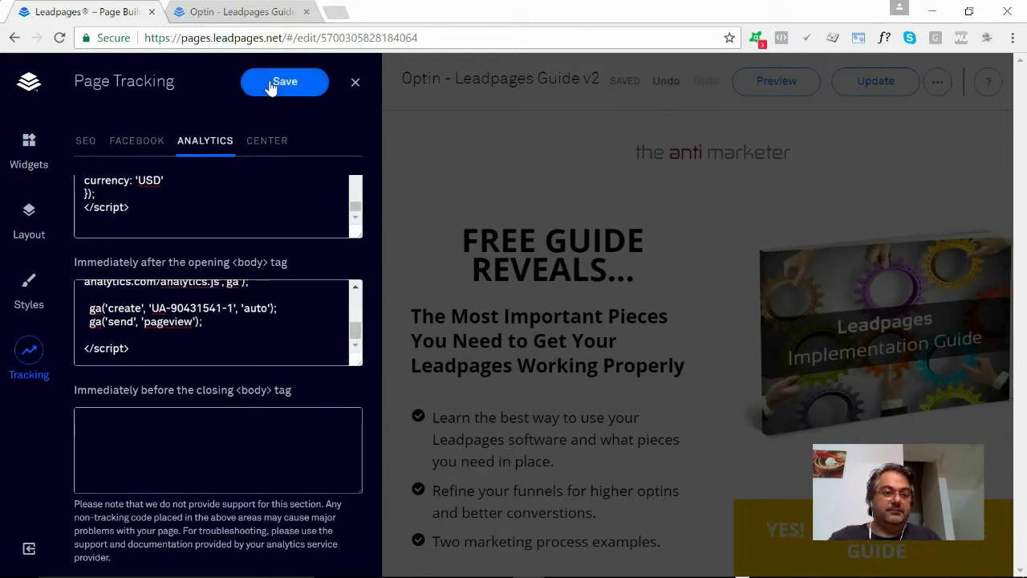
{"action": "left_click", "coordinate": [275, 84]}
{"action": "left_click", "coordinate": [358, 86]}
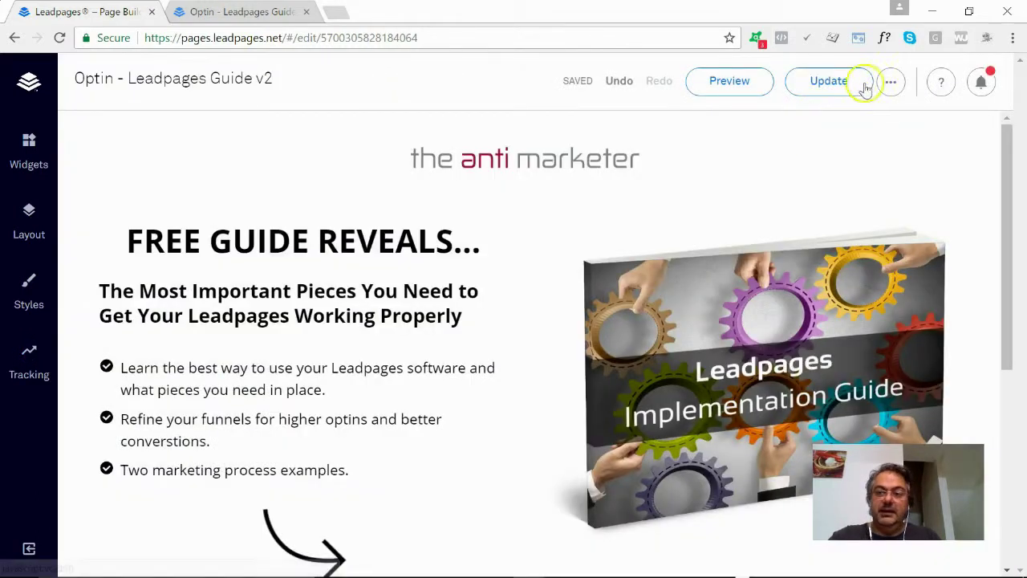
{"action": "left_click", "coordinate": [864, 85]}
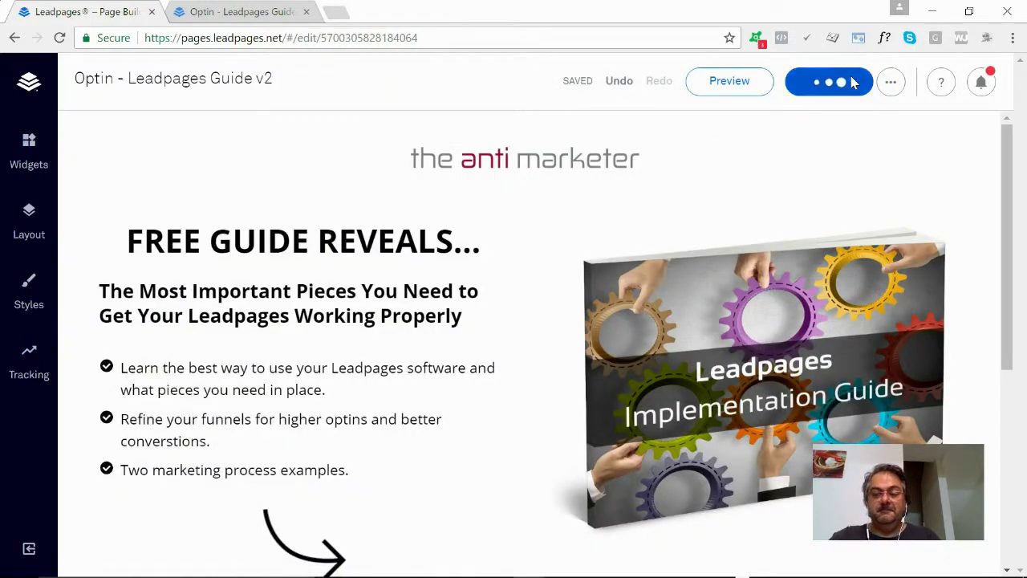
{"action": "left_click", "coordinate": [816, 104]}
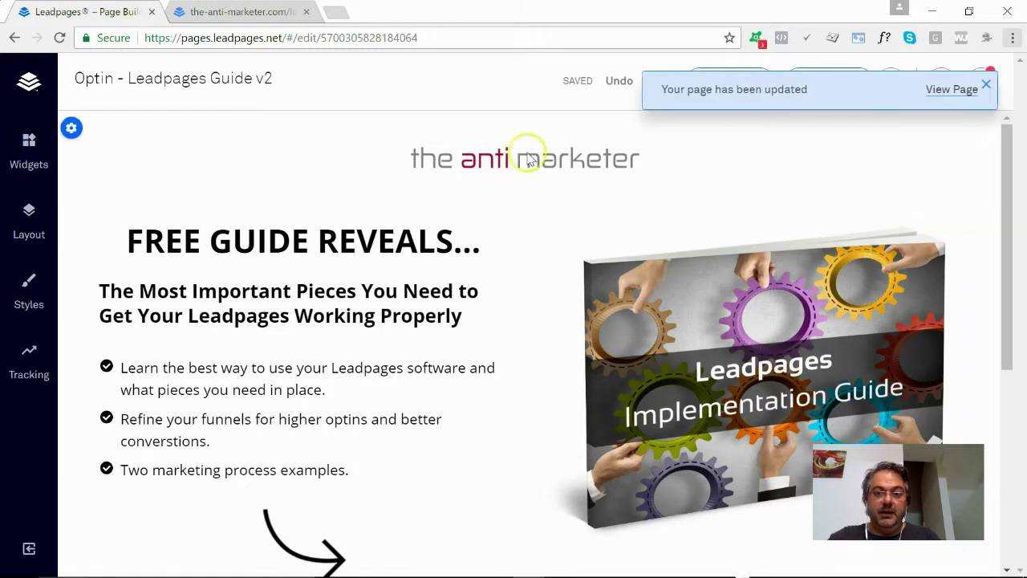
- View the published opt-in page at the-anti-marketer.com/leadpages and reload it to load the updated tracking
{"action": "left_click", "coordinate": [256, 11]}
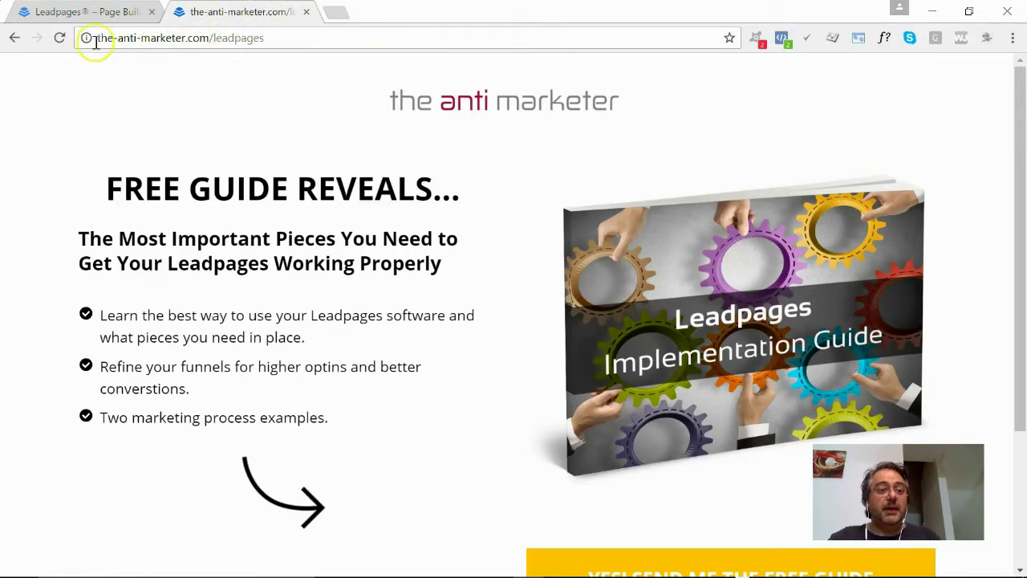
{"action": "left_click", "coordinate": [113, 16]}
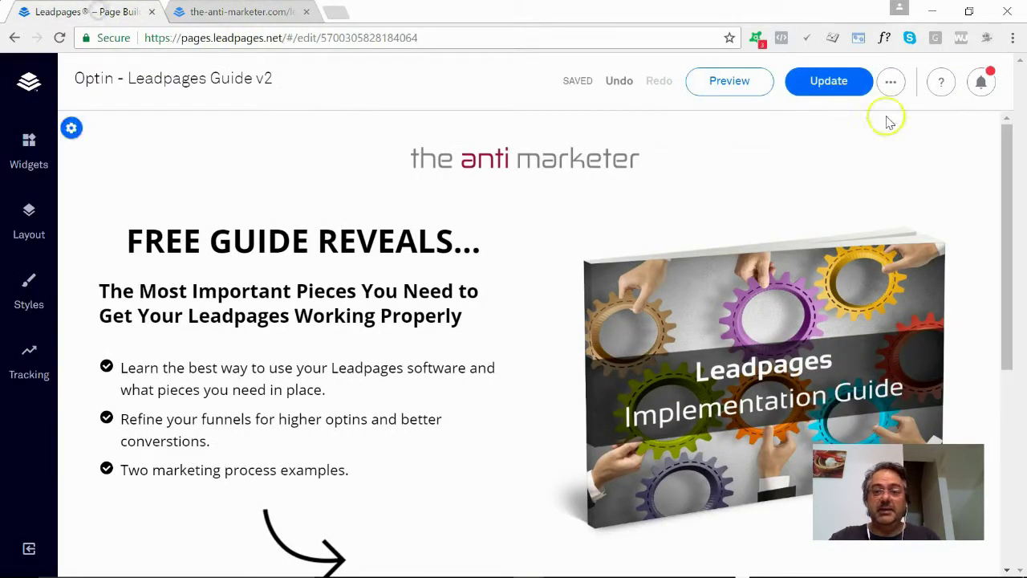
{"action": "left_click", "coordinate": [245, 13]}
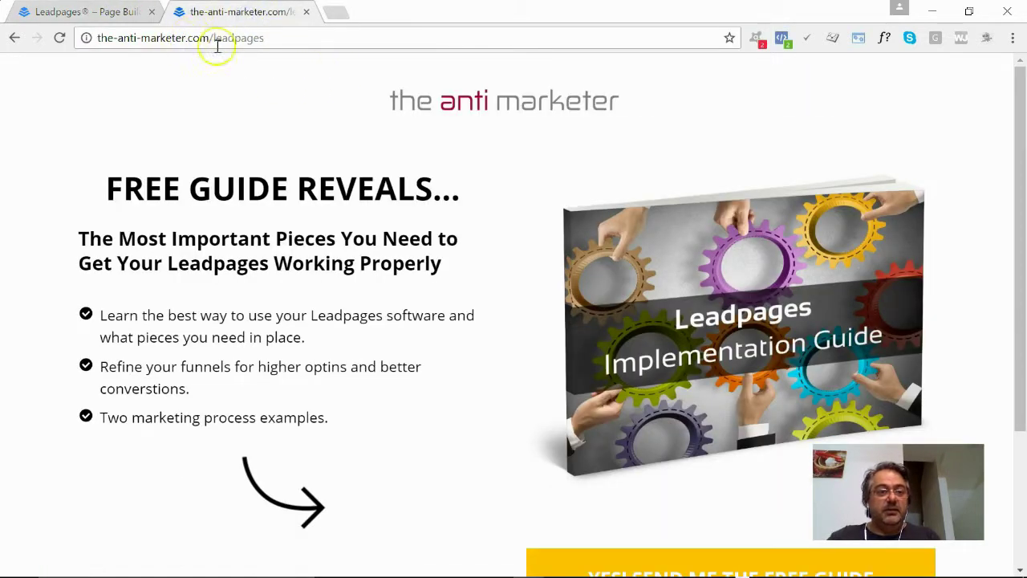
{"action": "left_click", "coordinate": [59, 39]}
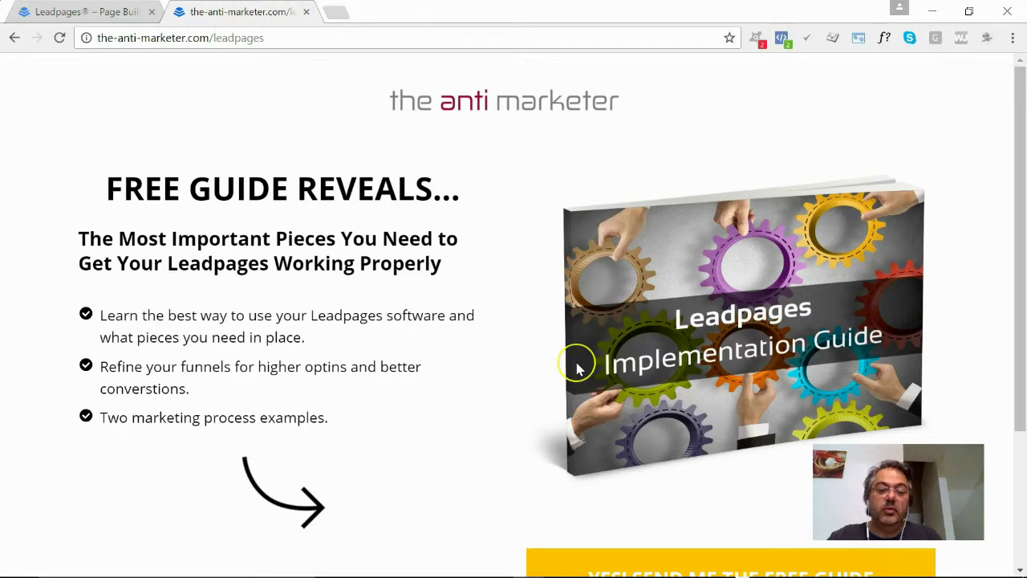
{"action": "scroll", "coordinate": [496, 298], "scroll_direction": "down", "scroll_amount": 2}
{"action": "scroll", "coordinate": [497, 304], "scroll_direction": "up", "scroll_amount": 2}
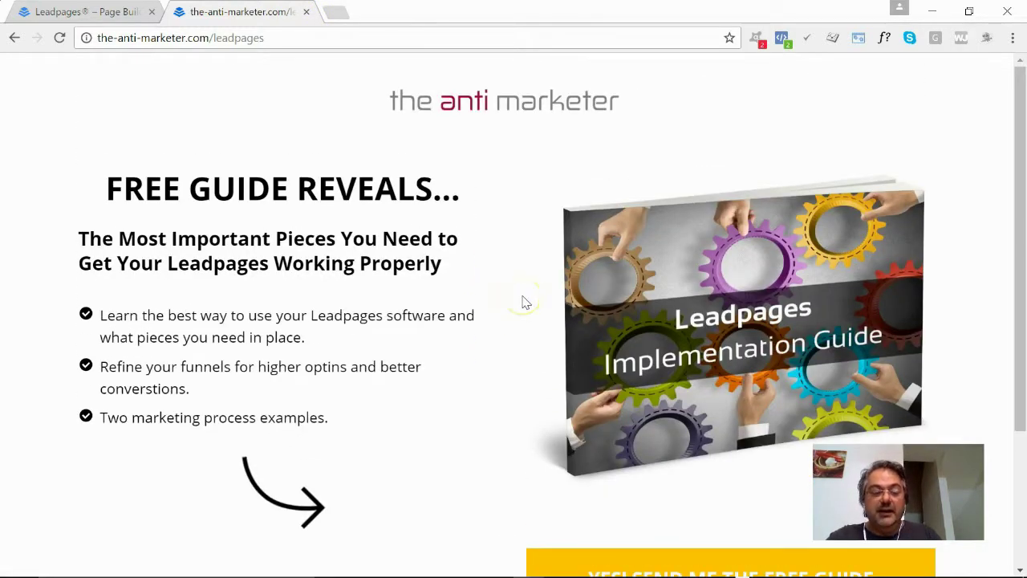
- Inspect the PageView and ViewContent events on the live page with Facebook Pixel Helper, and return to the Leadpages builder
{"action": "left_click", "coordinate": [785, 42]}
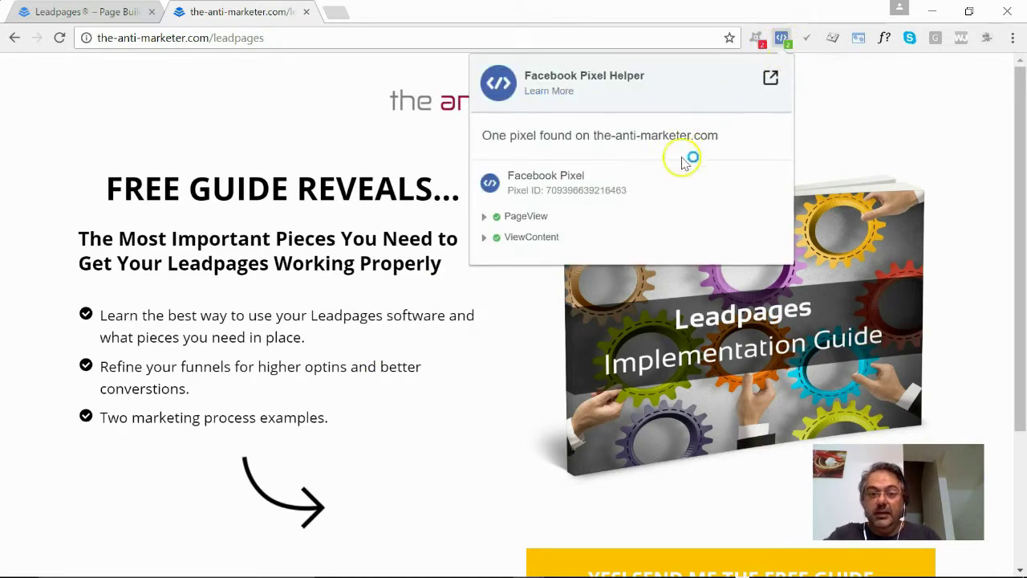
{"action": "left_click", "coordinate": [486, 218]}
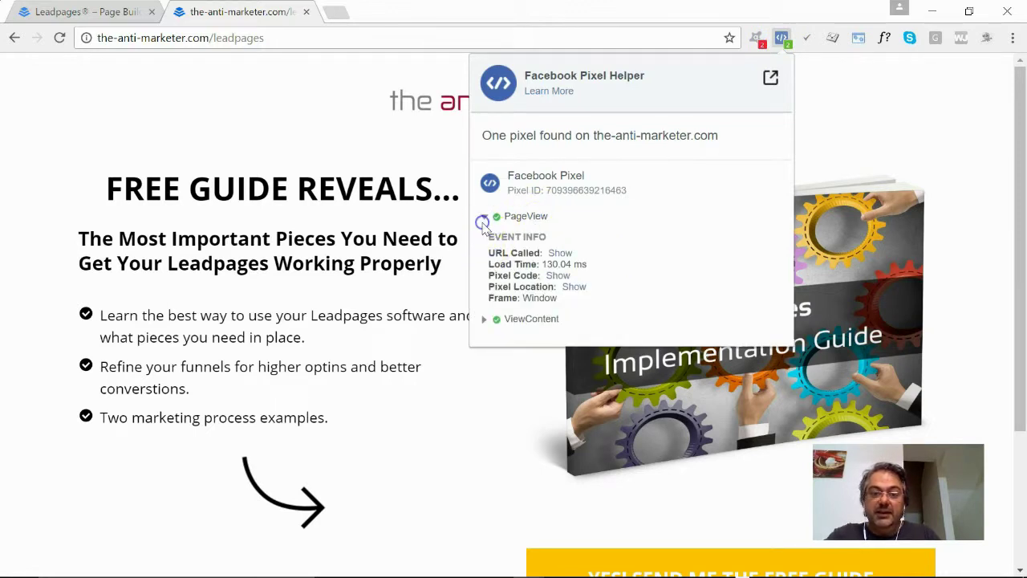
{"action": "left_click", "coordinate": [483, 216]}
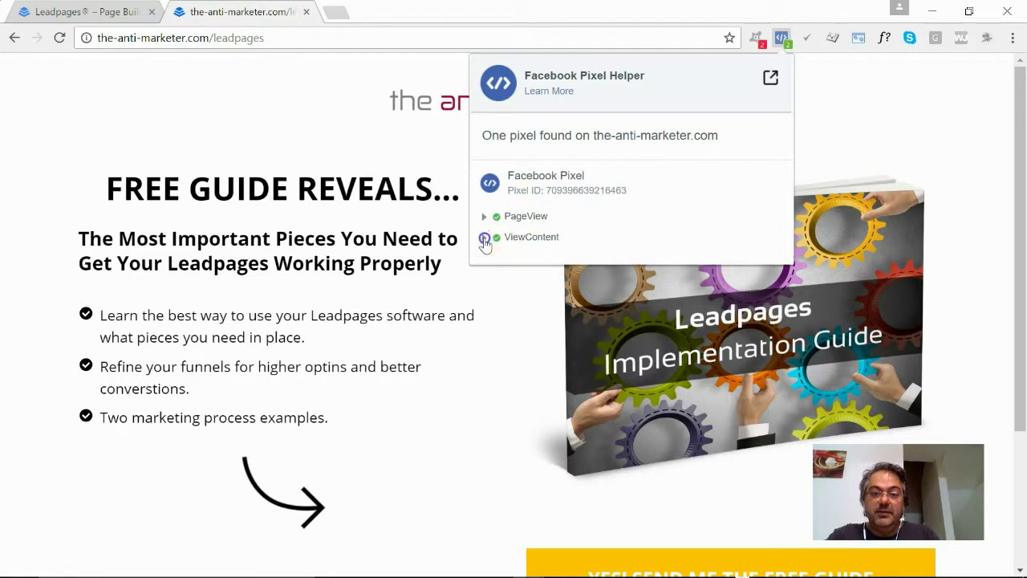
{"action": "left_click", "coordinate": [485, 239]}
{"action": "left_click", "coordinate": [485, 239]}
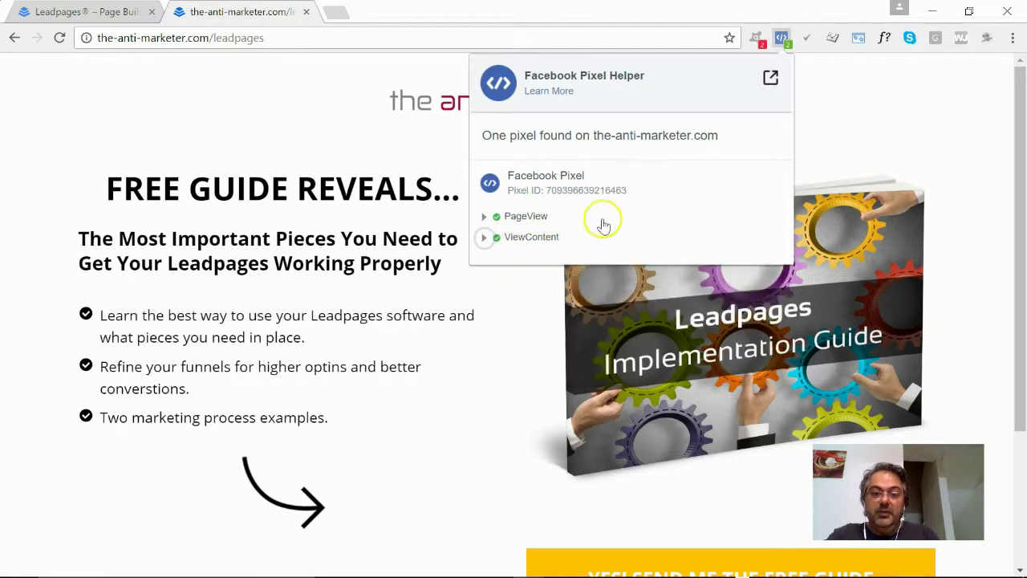
{"action": "left_click", "coordinate": [845, 103]}
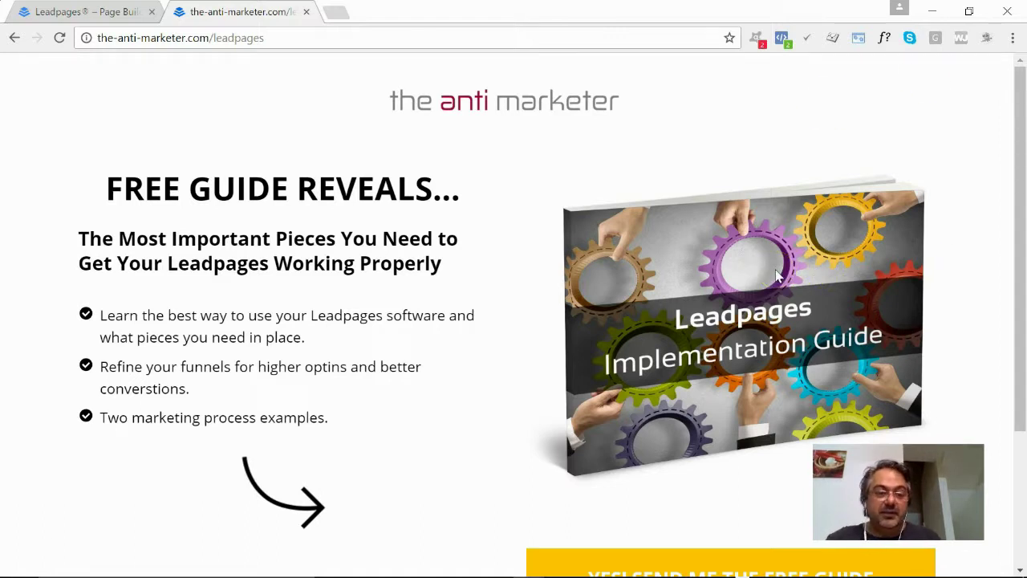
{"action": "left_click", "coordinate": [103, 11]}
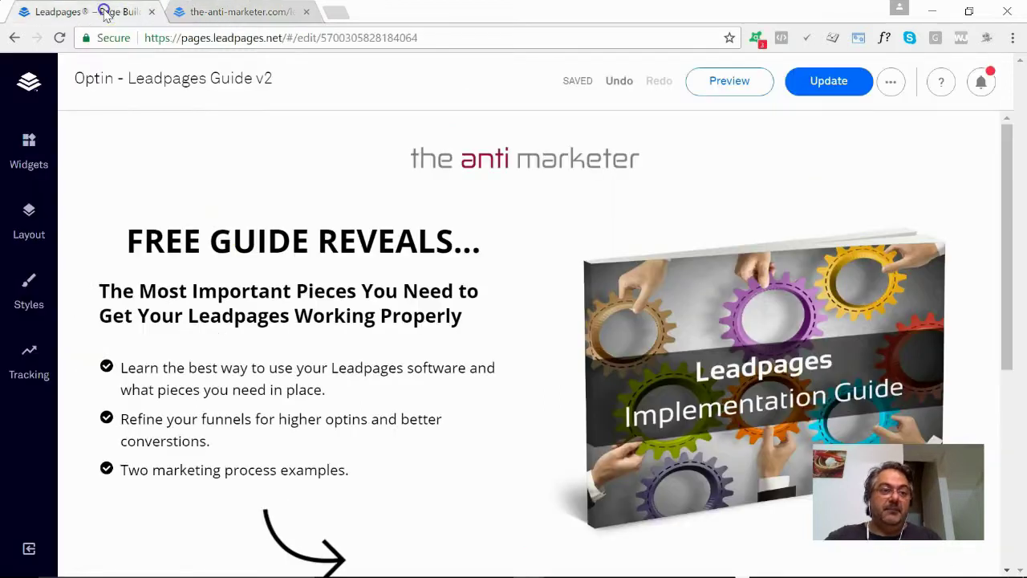